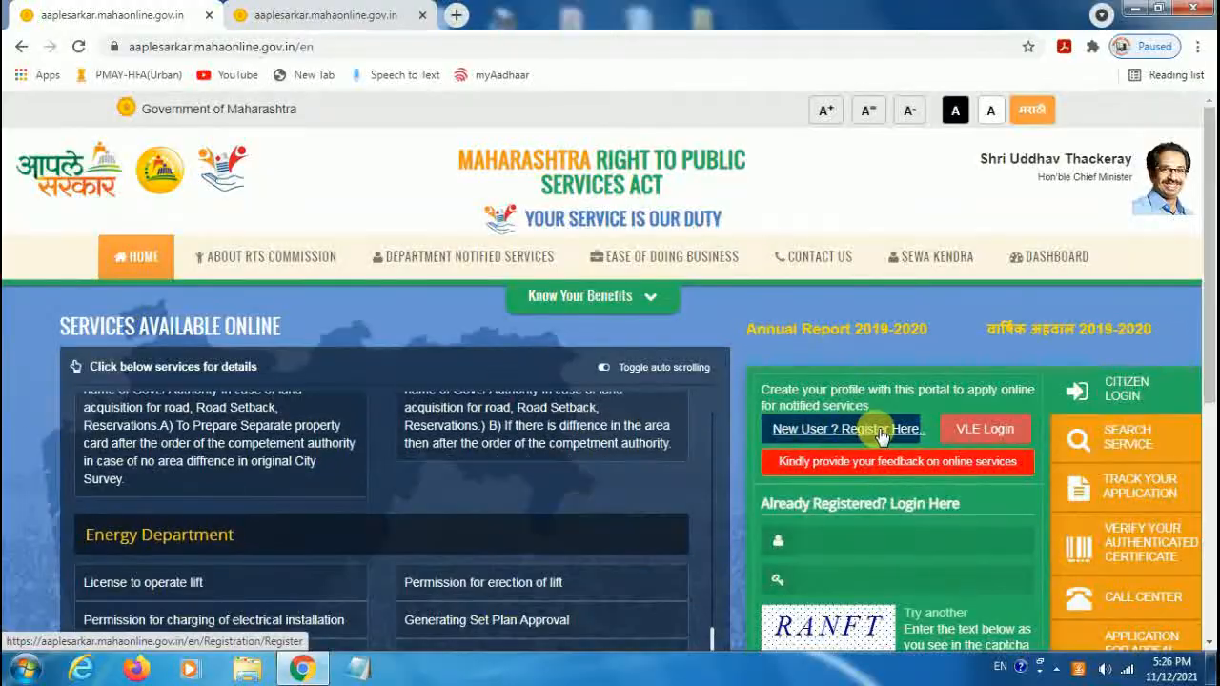
Open the new user registration page and choose Option 1, verifying the mobile number by OTP to create an account
click(875, 431)
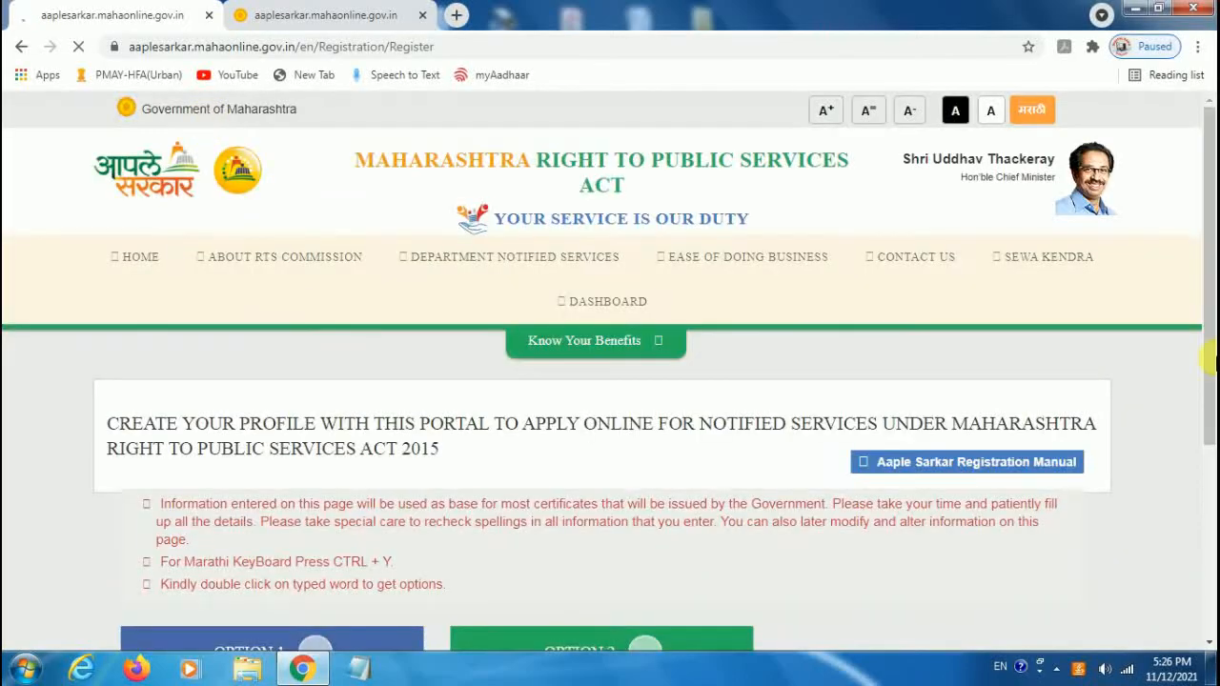
scroll(1211, 327, down, 3)
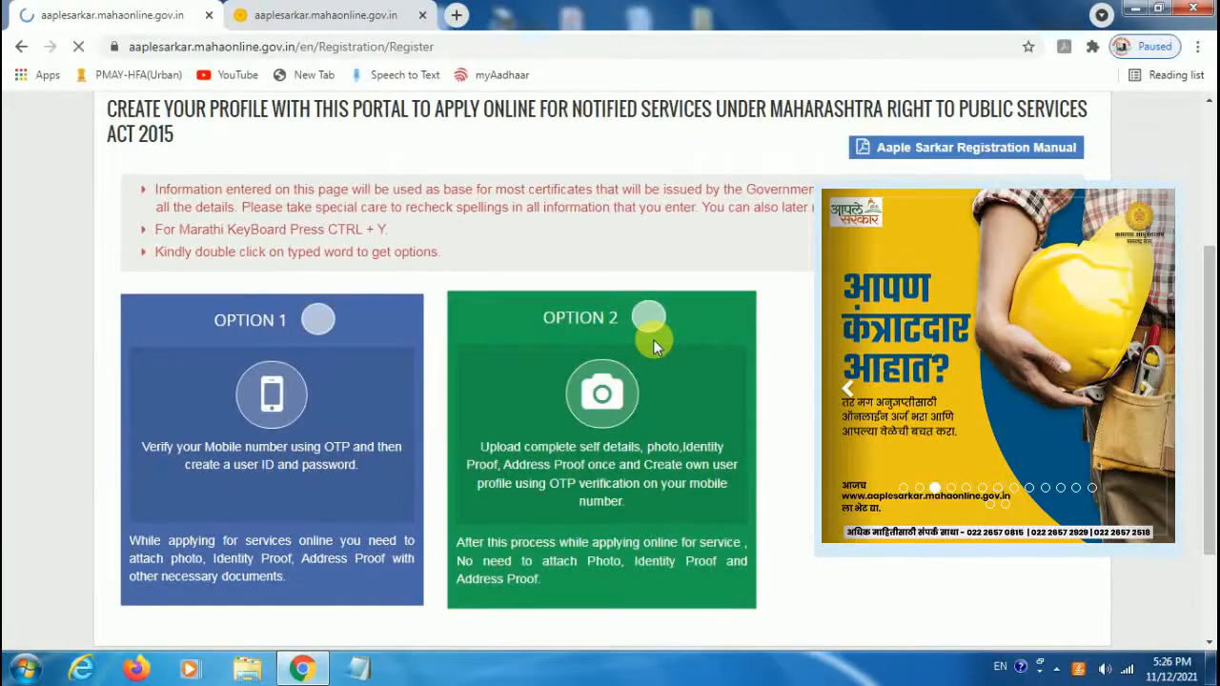
click(320, 322)
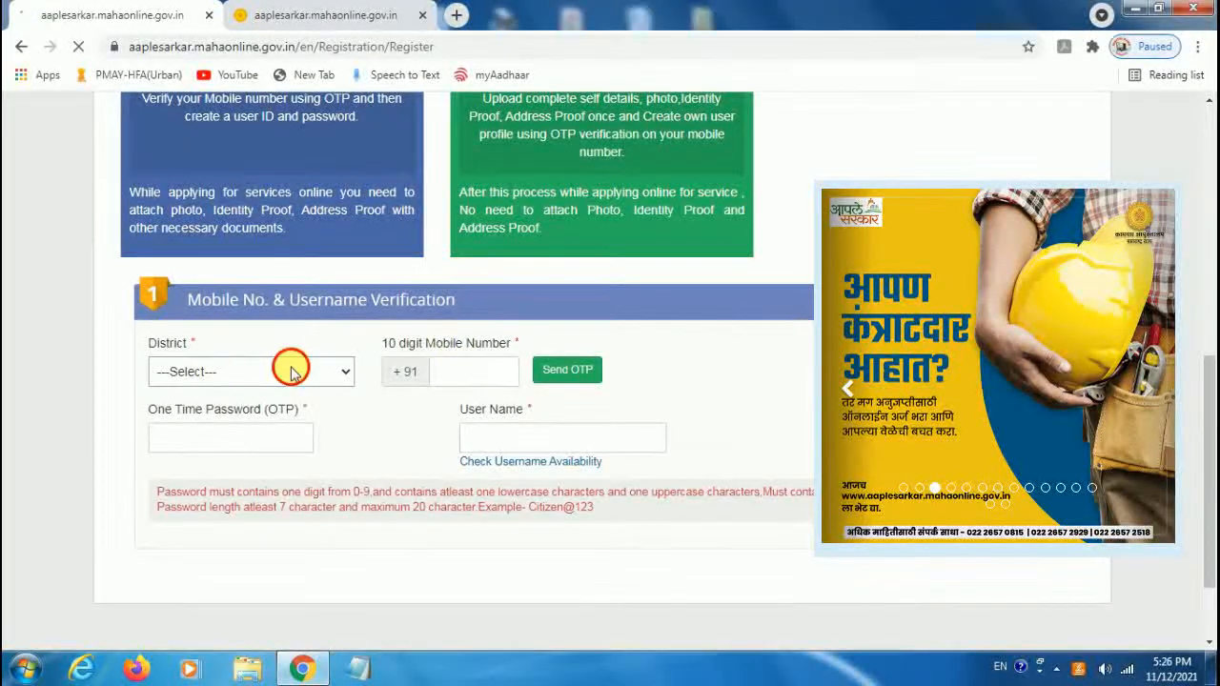
Look through the available districts for the registration form without choosing one
click(291, 372)
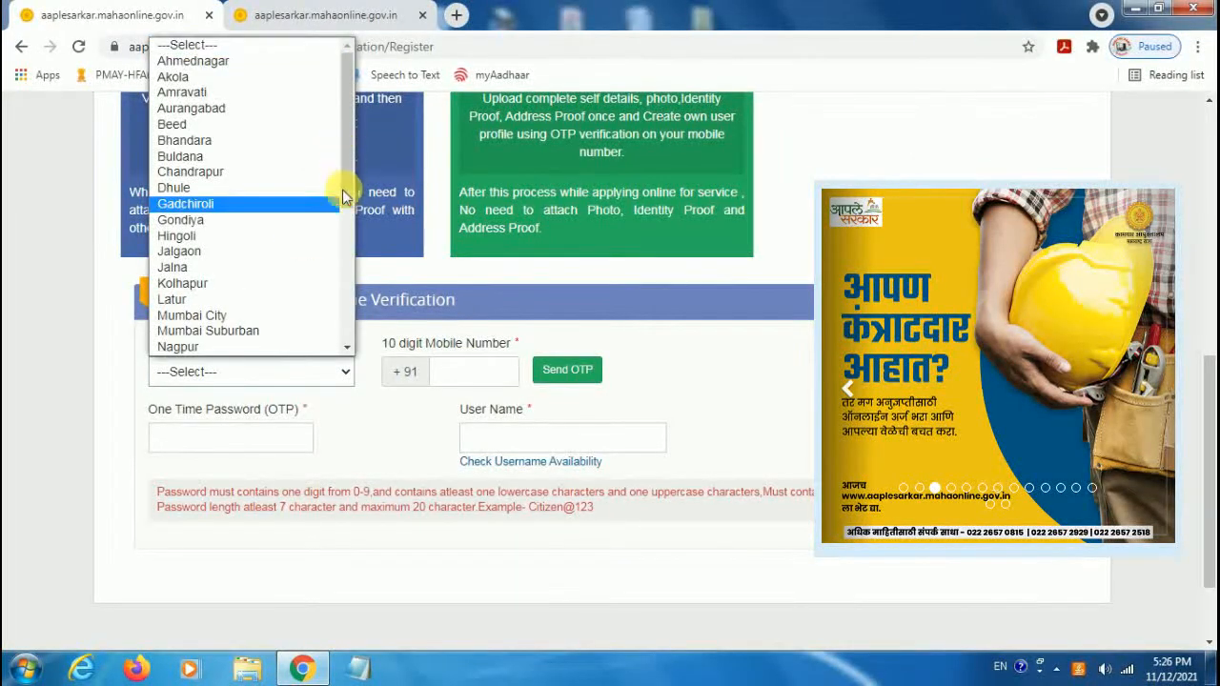
scroll(286, 277, down, 4)
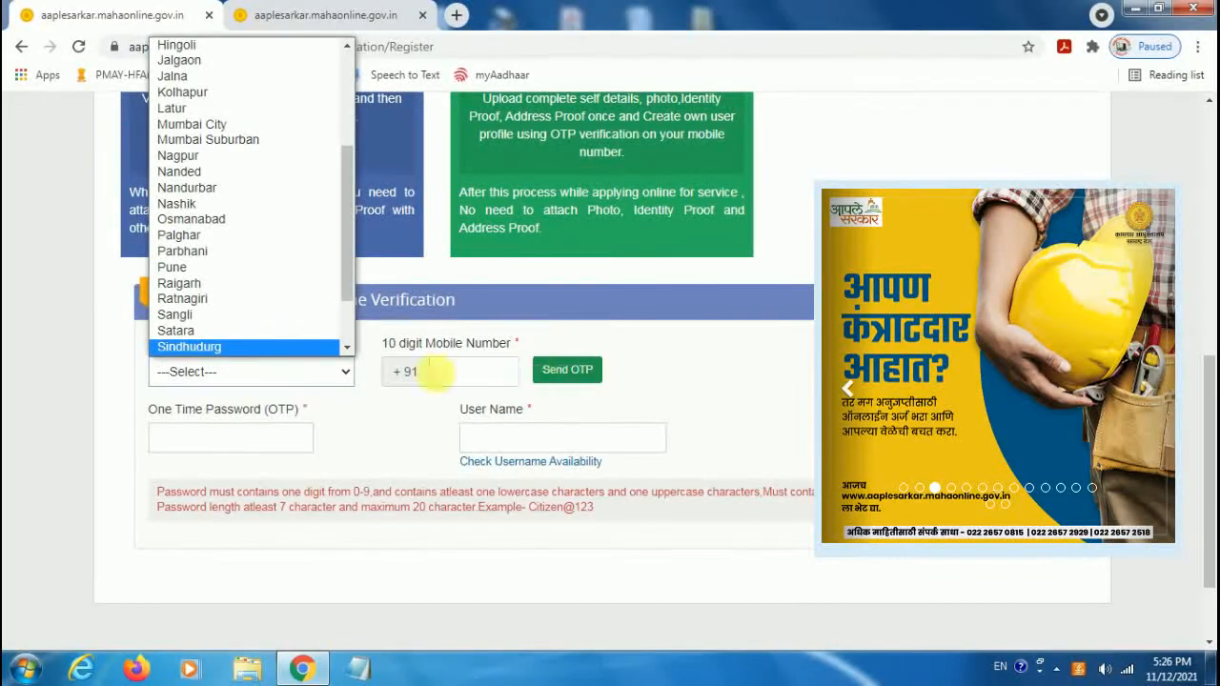
click(329, 424)
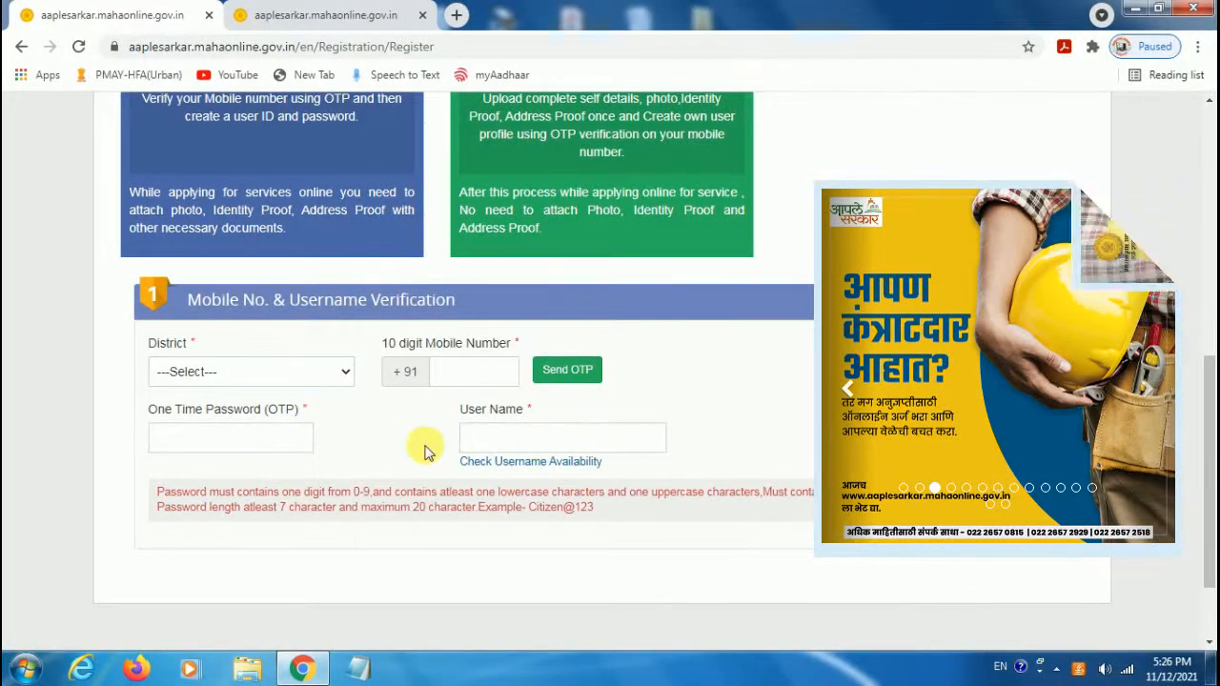
Enter xyz321654 as the registration user name, check its availability, and review the remaining form fields
click(504, 443)
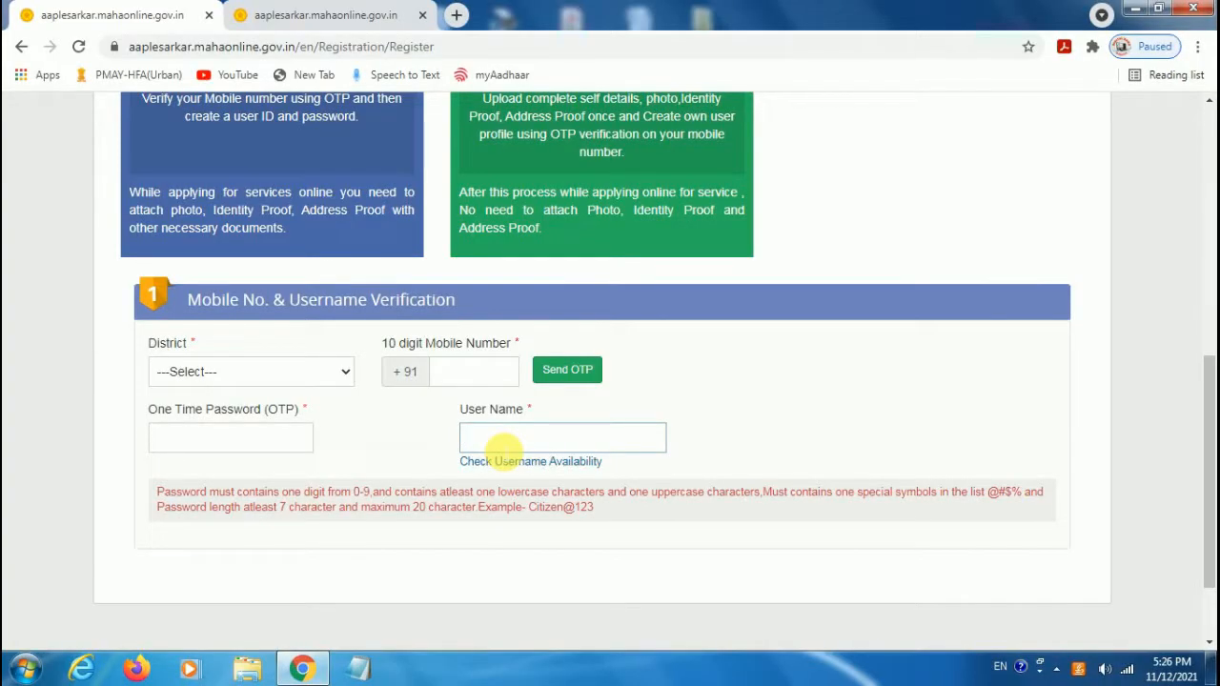
text(xyz)
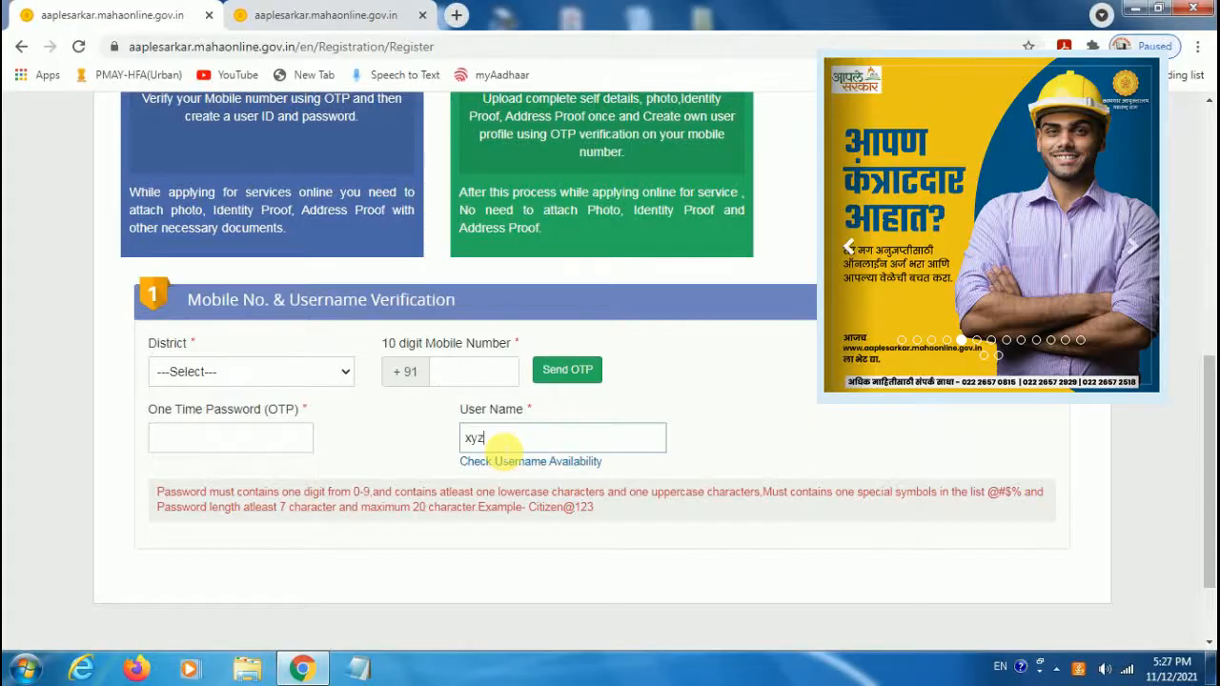
text(321654)
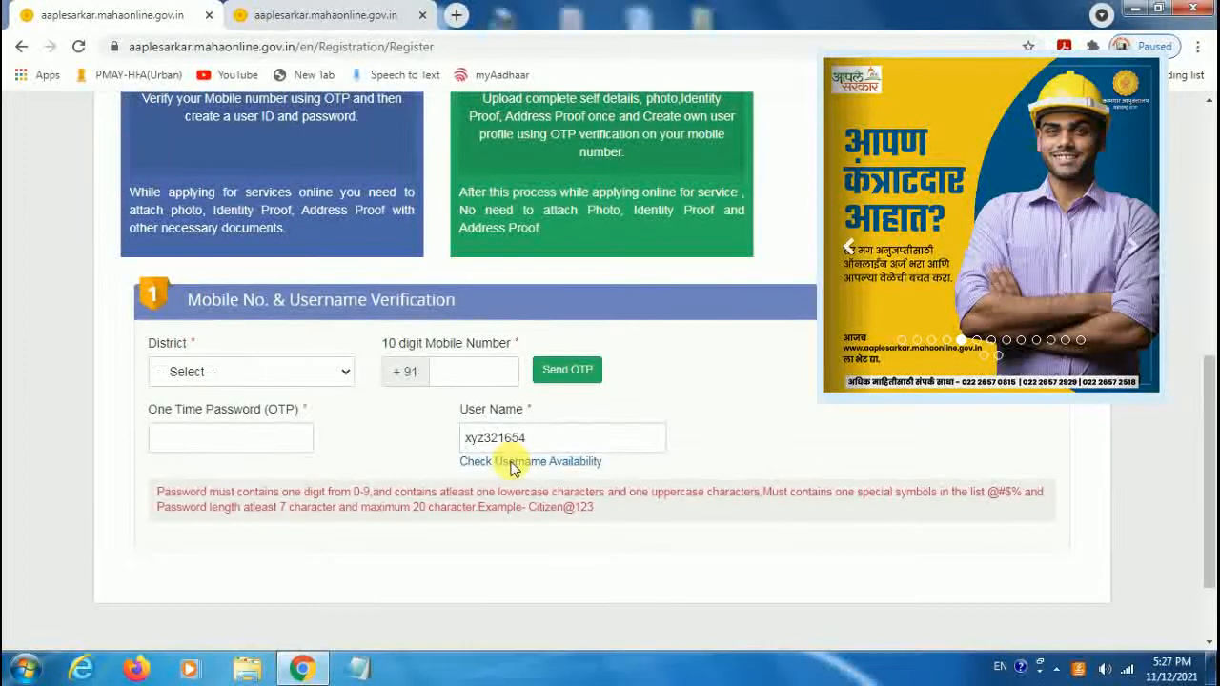
click(515, 465)
drag(355, 347, 435, 348)
click(597, 427)
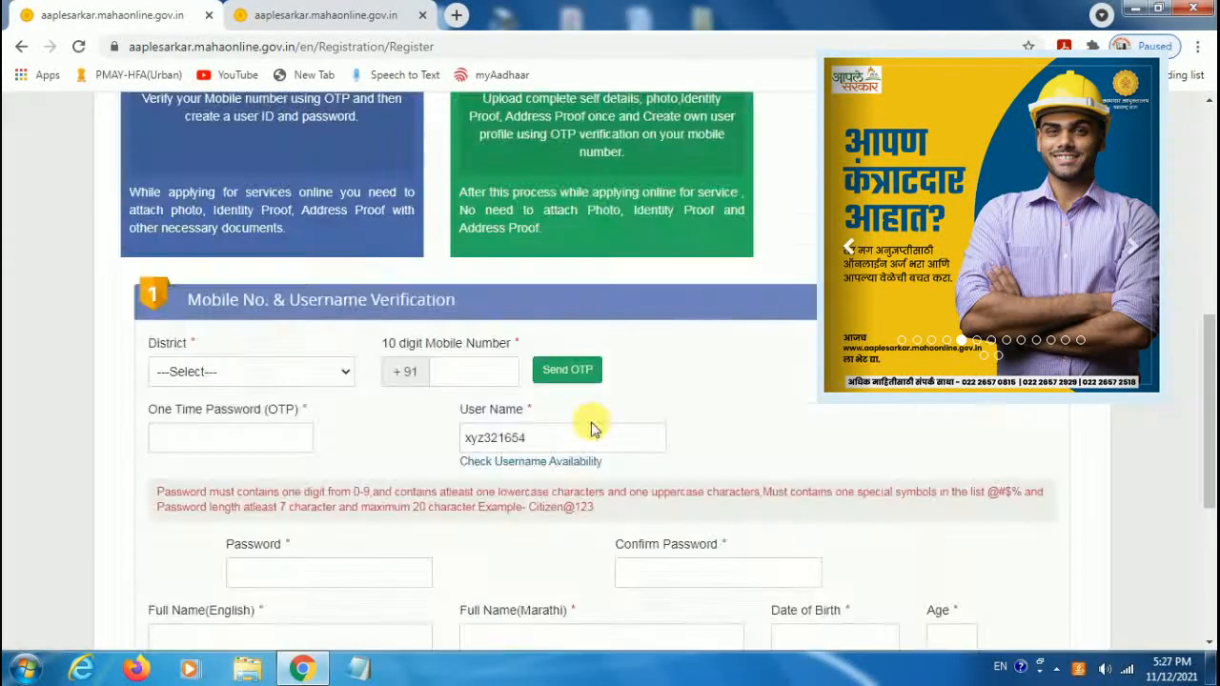
drag(1212, 429, 1212, 494)
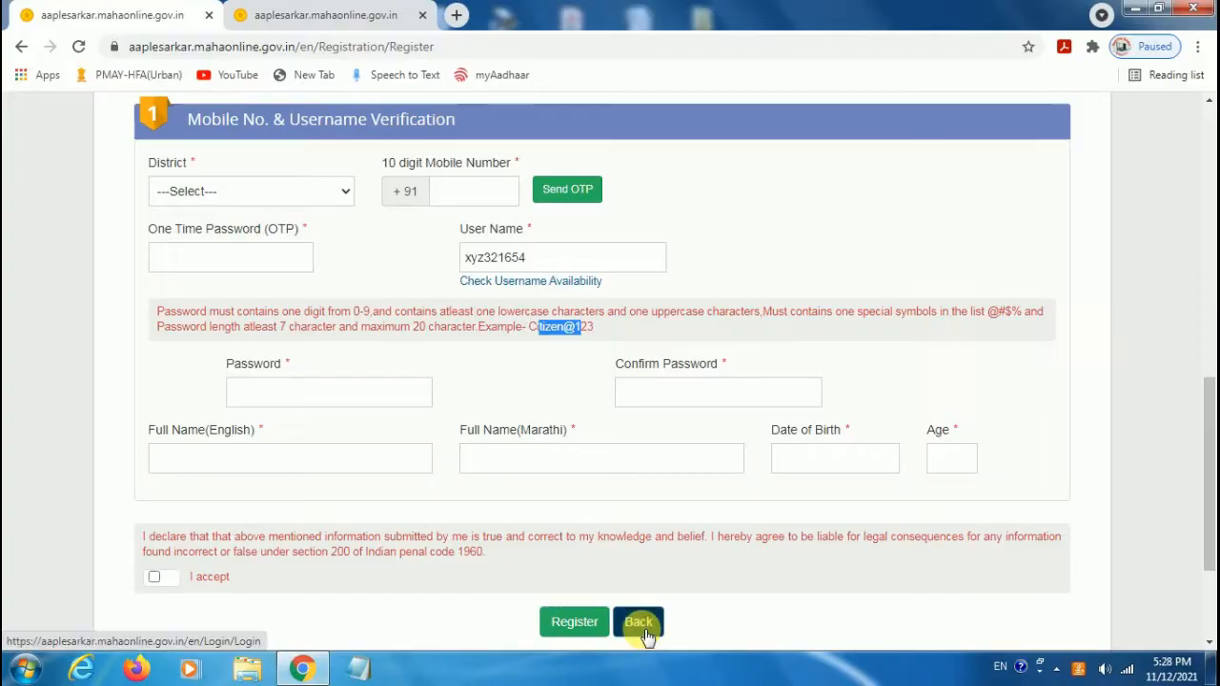
In the signed-in portal session, switch the language to English and open the Industries, Energy and Labour Department services
click(351, 21)
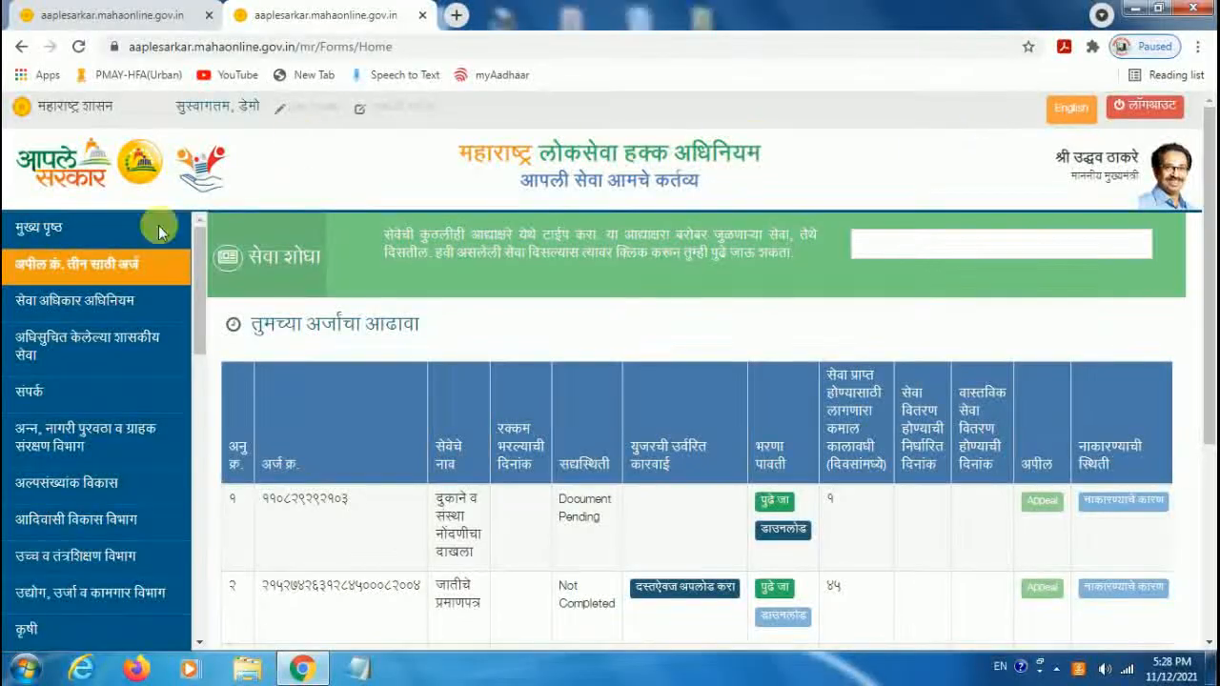
click(1072, 110)
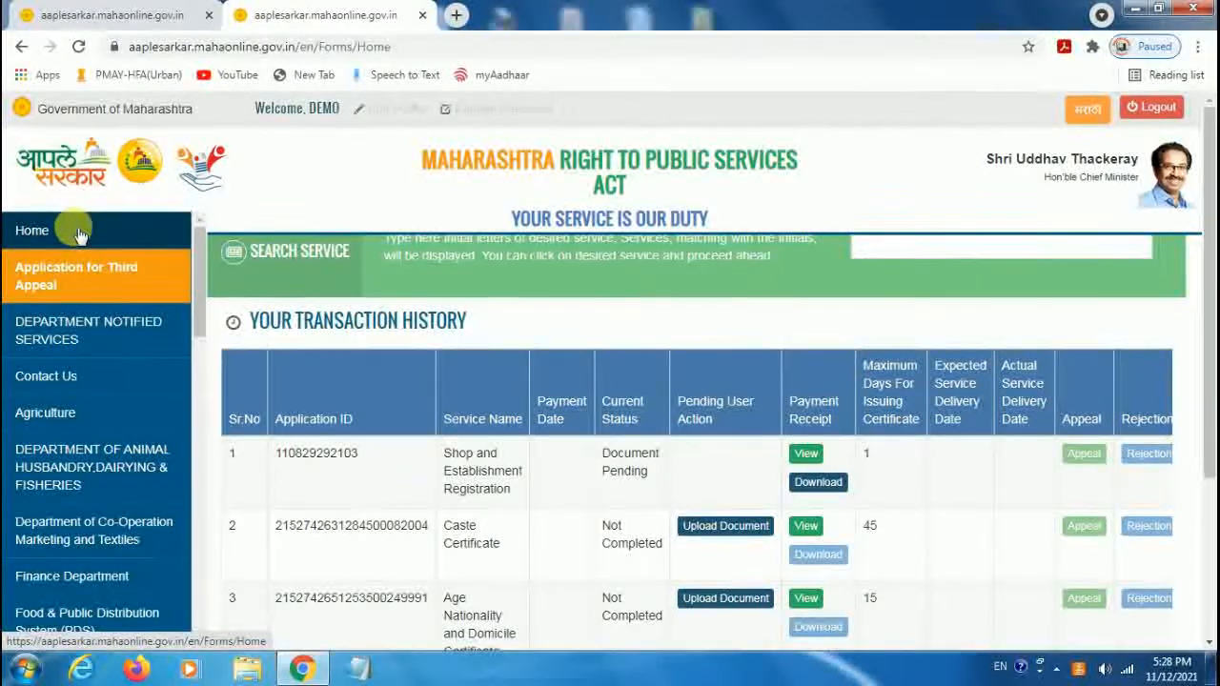
drag(200, 280, 202, 374)
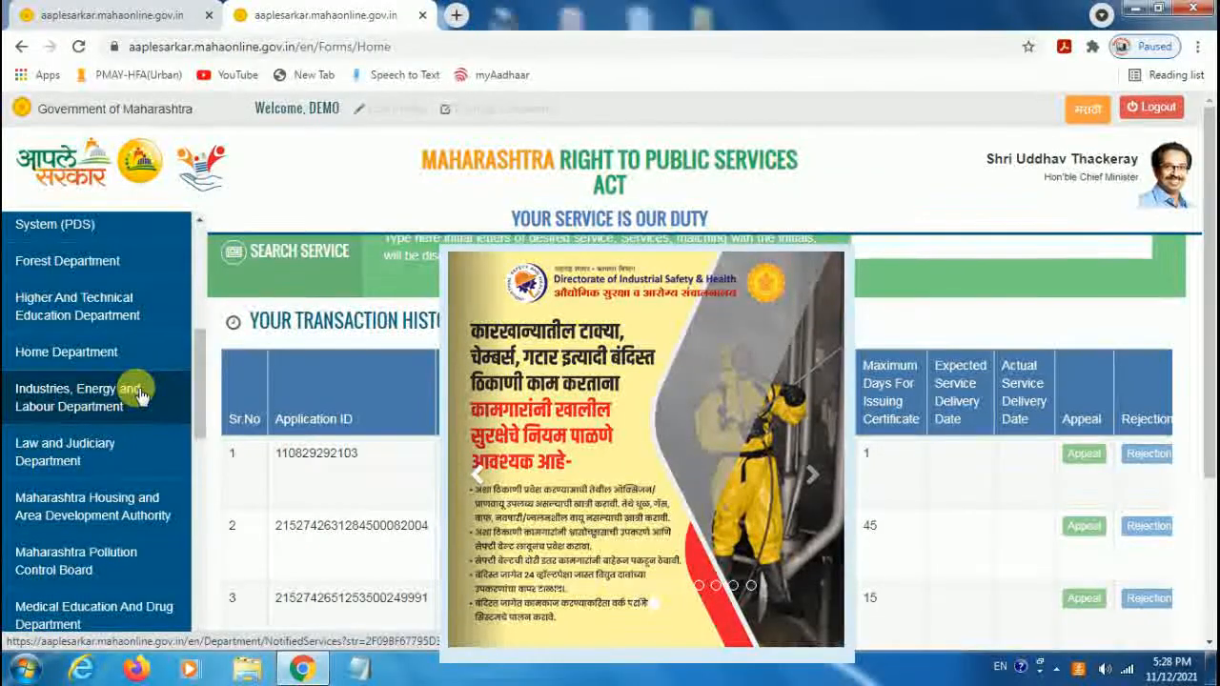
click(136, 393)
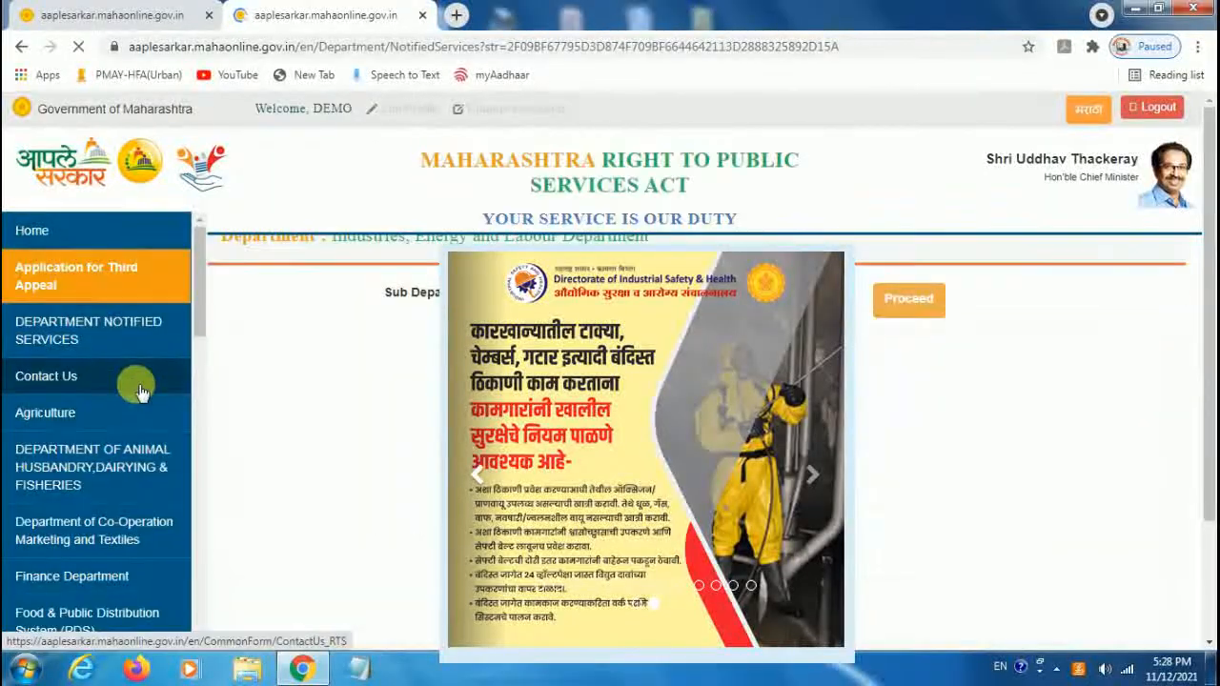
Select the Contract Labour Licence service under the Labour Department and proceed to the Labour Management System
drag(197, 283, 198, 299)
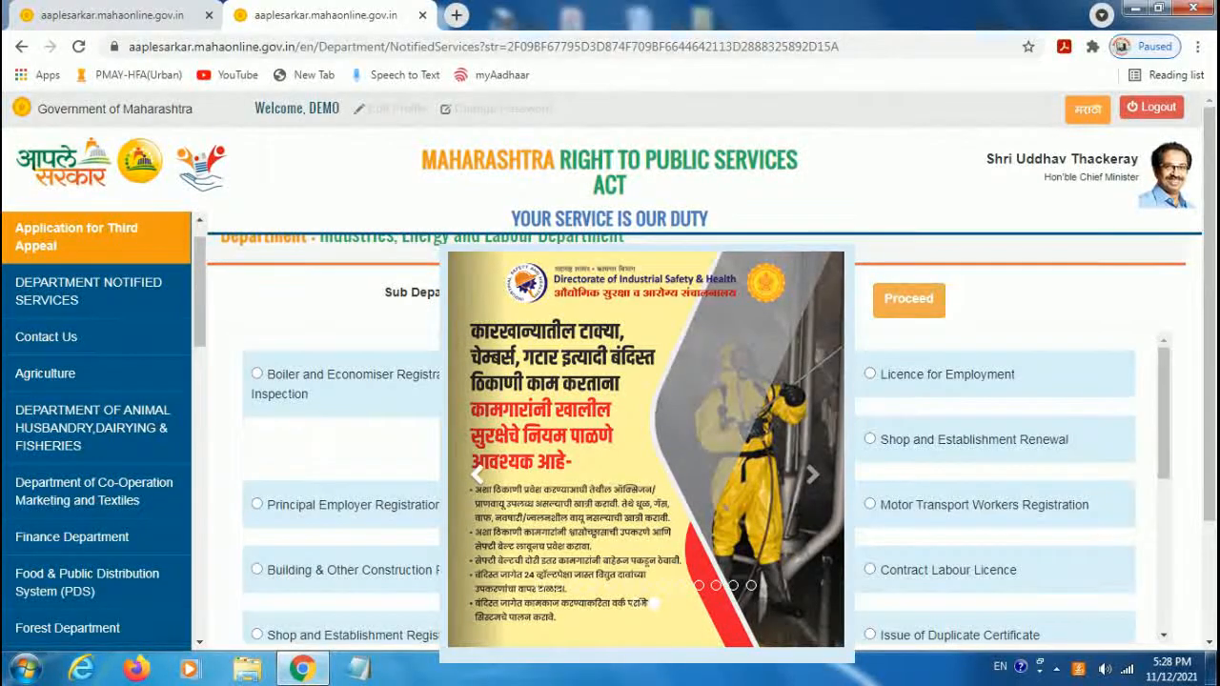
click(899, 314)
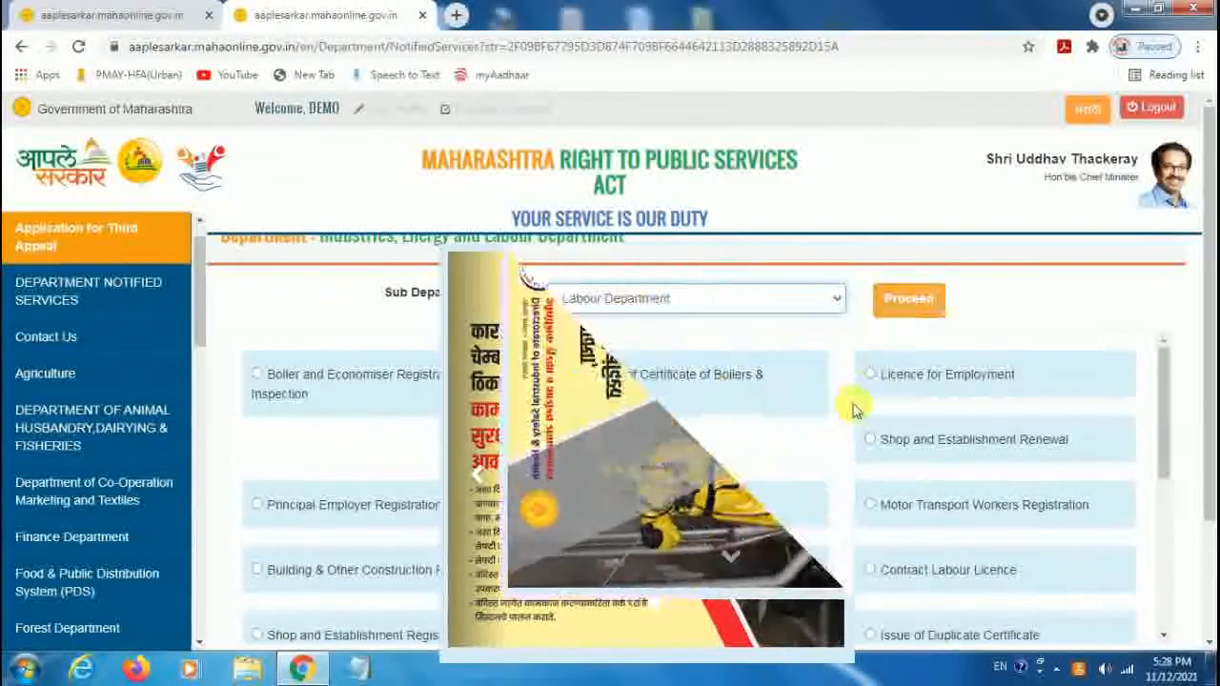
click(872, 570)
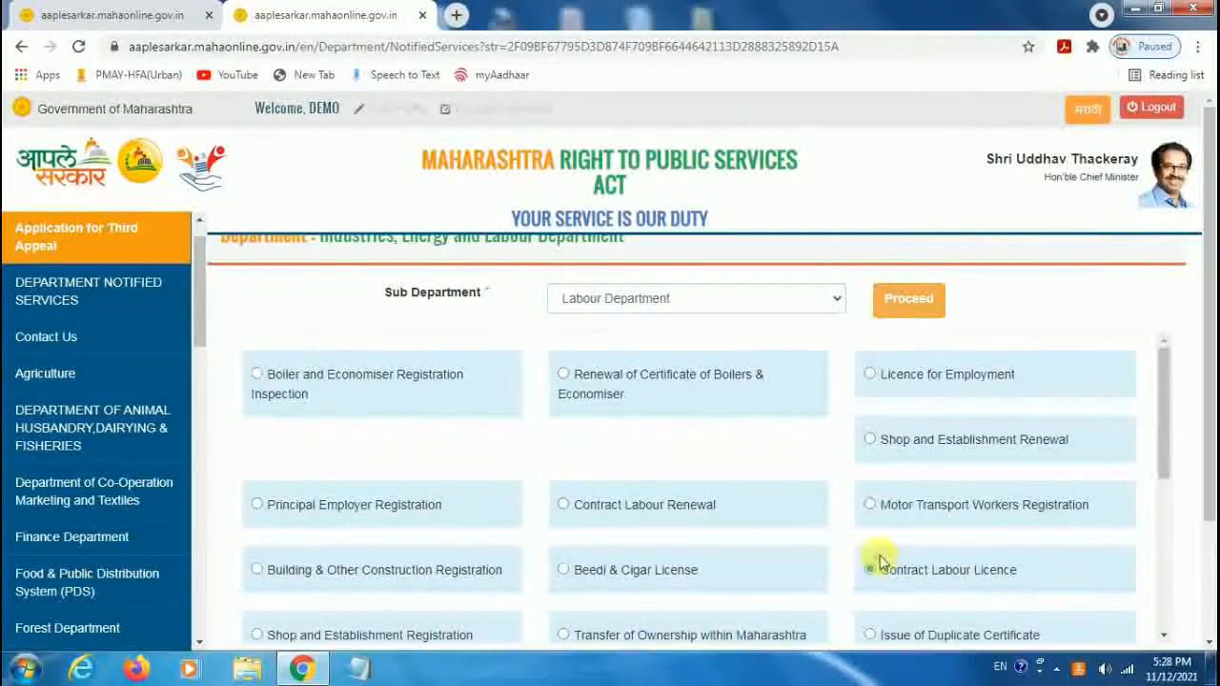
click(923, 307)
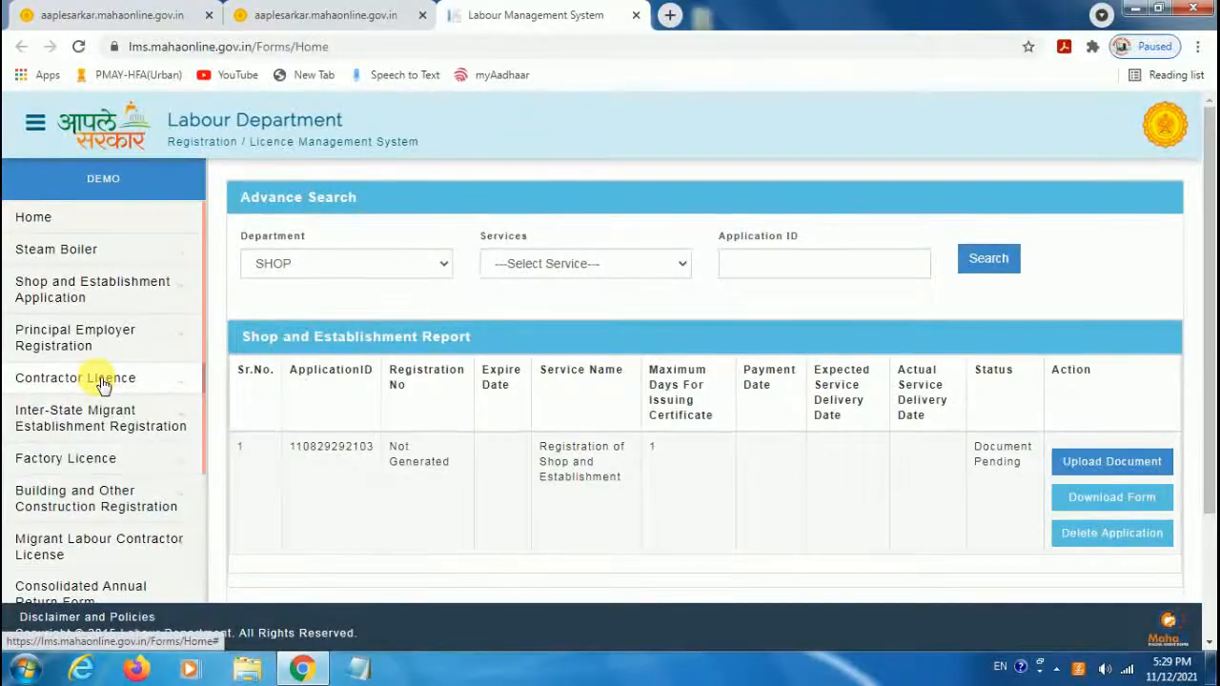
Expand the Contractor Licence services and examine the options and forms offered there
click(150, 389)
click(150, 389)
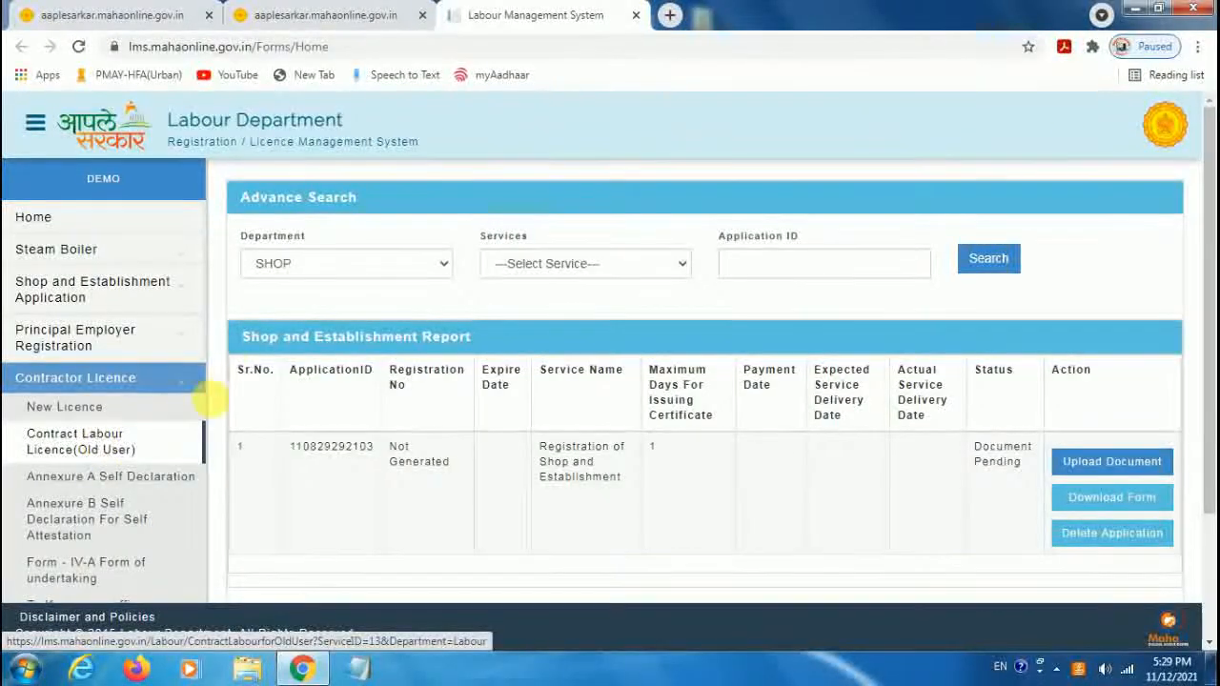
drag(200, 348, 206, 434)
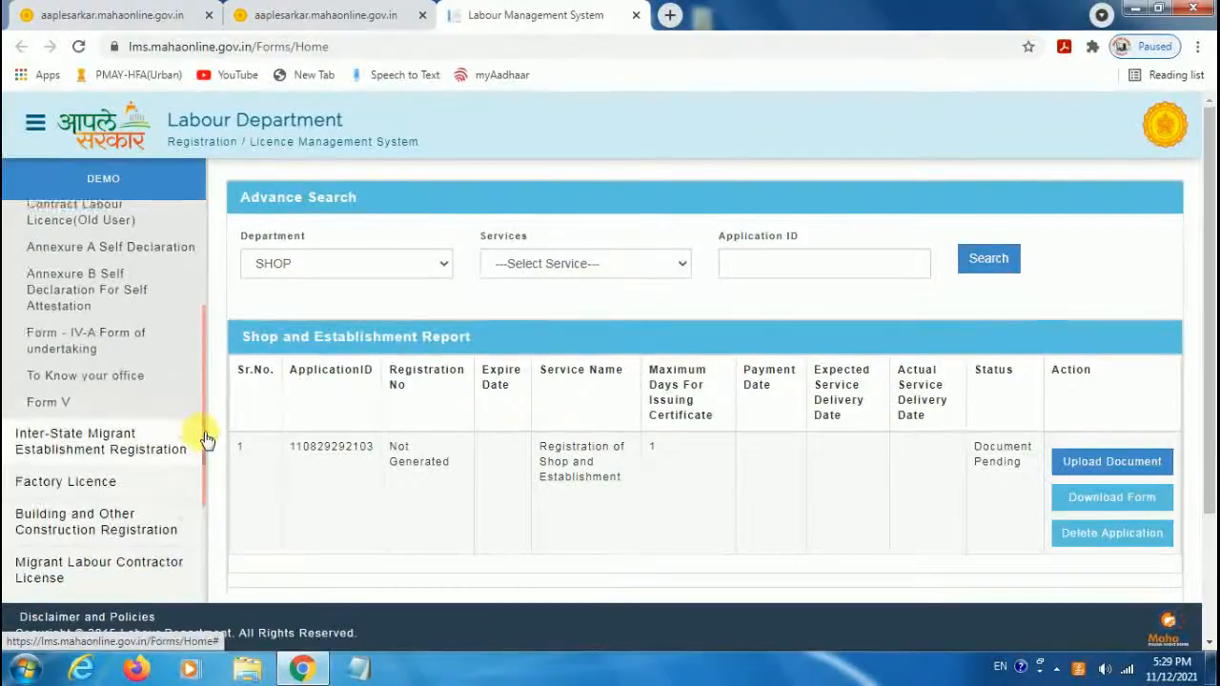
Open the Annexure B, Annexure A and BOC Registration self-declaration forms listed under Building and Other Construction Registration
click(138, 527)
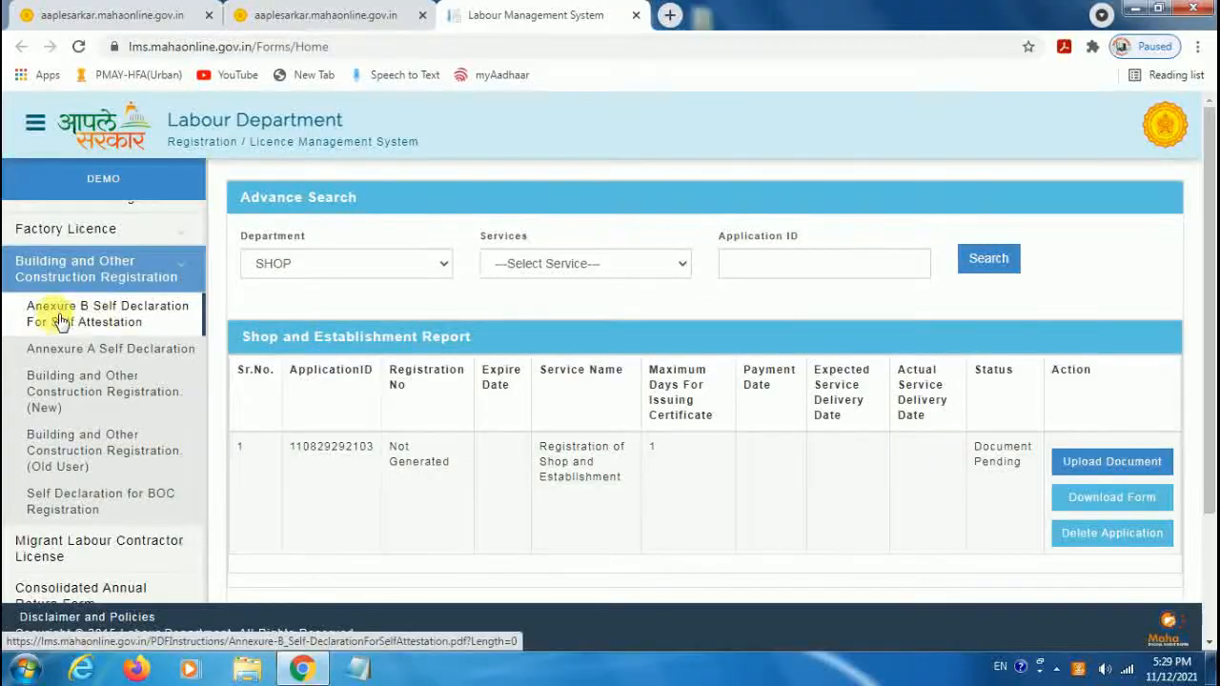
click(101, 321)
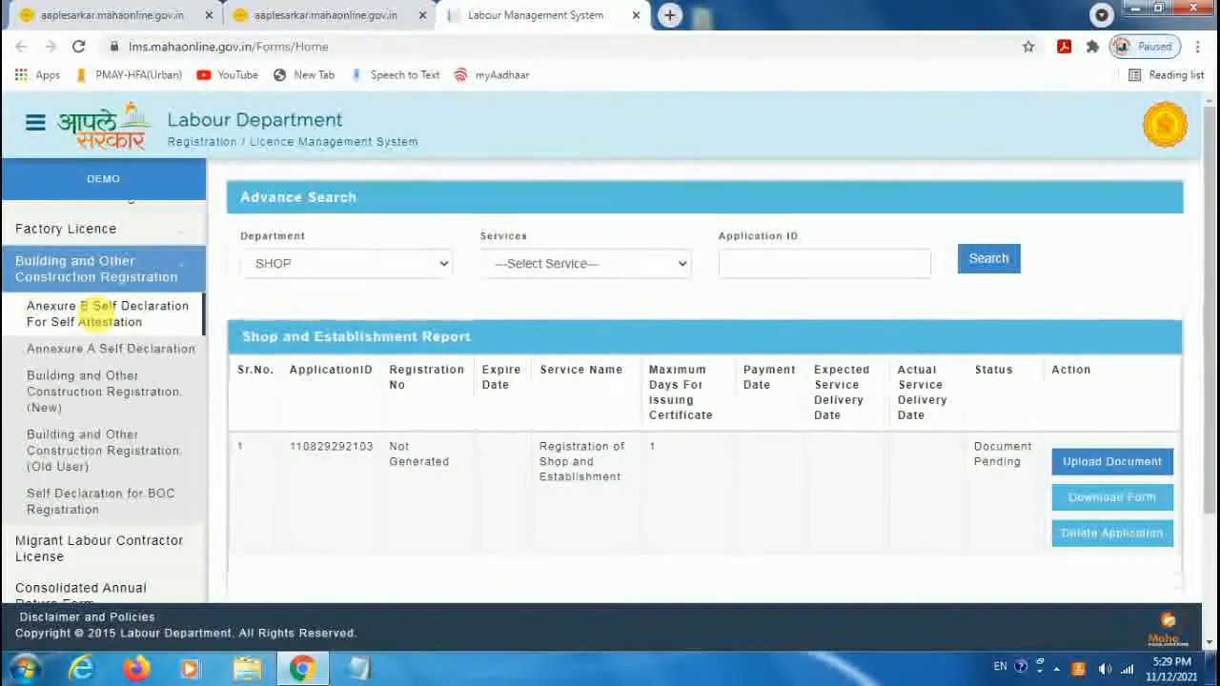
click(505, 19)
click(95, 350)
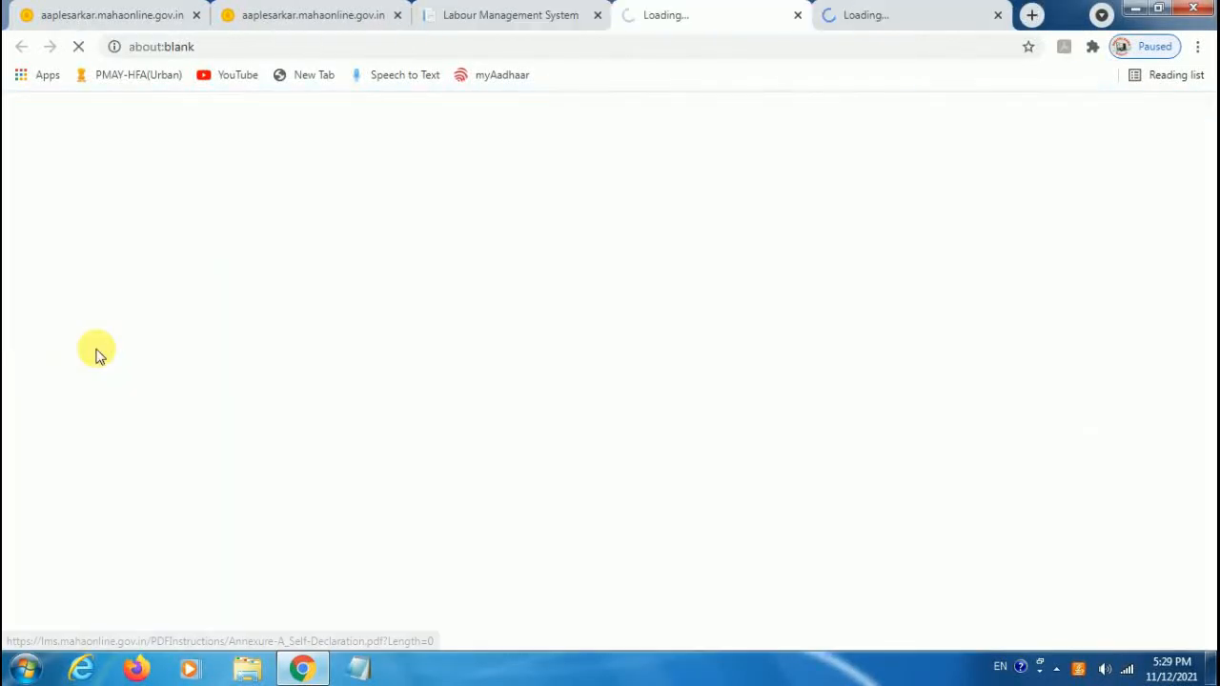
click(503, 19)
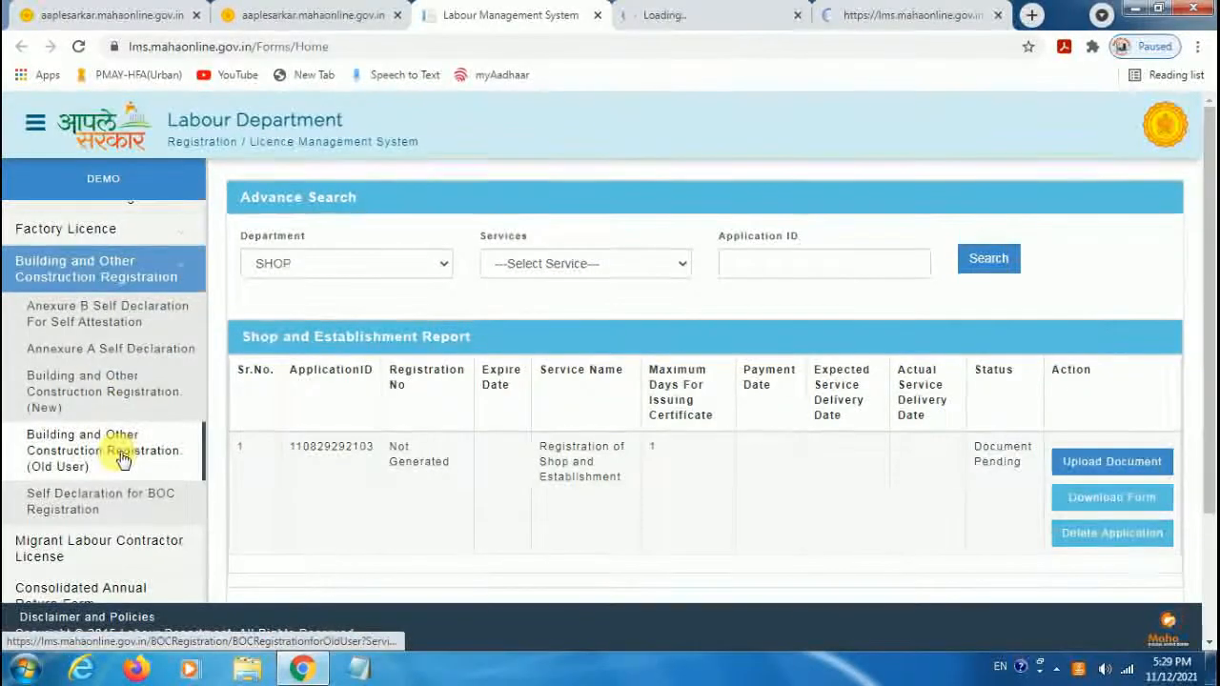
click(82, 512)
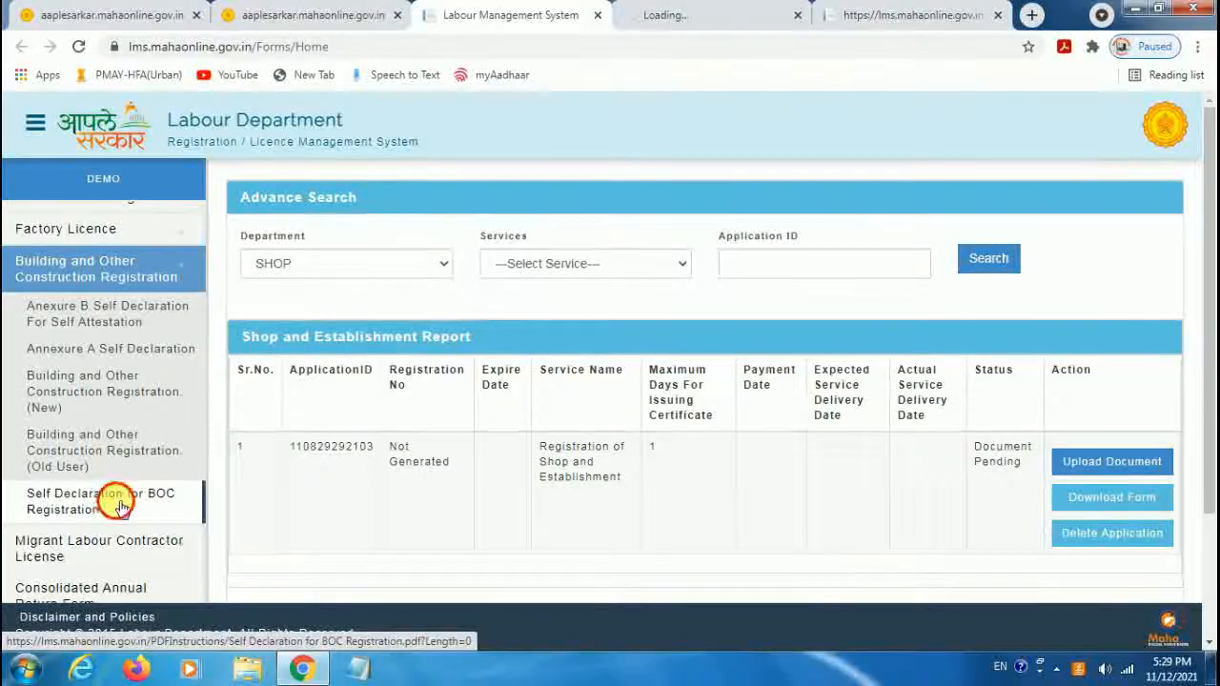
click(119, 505)
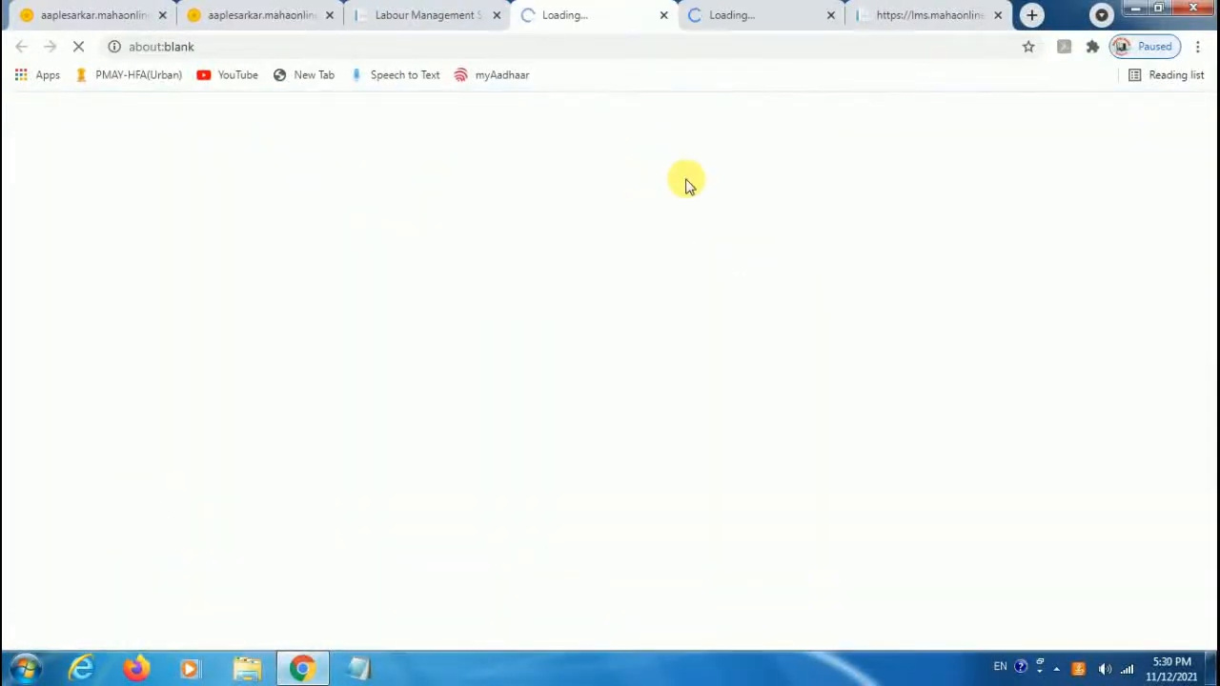
click(901, 17)
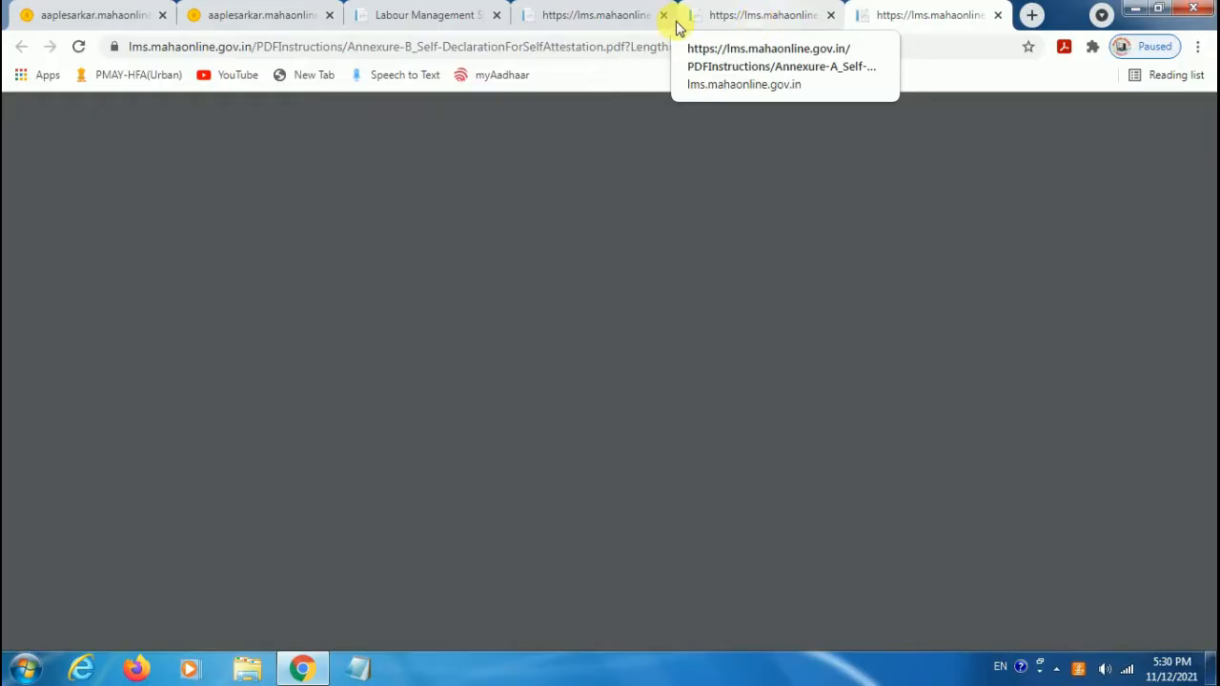
click(572, 19)
click(899, 17)
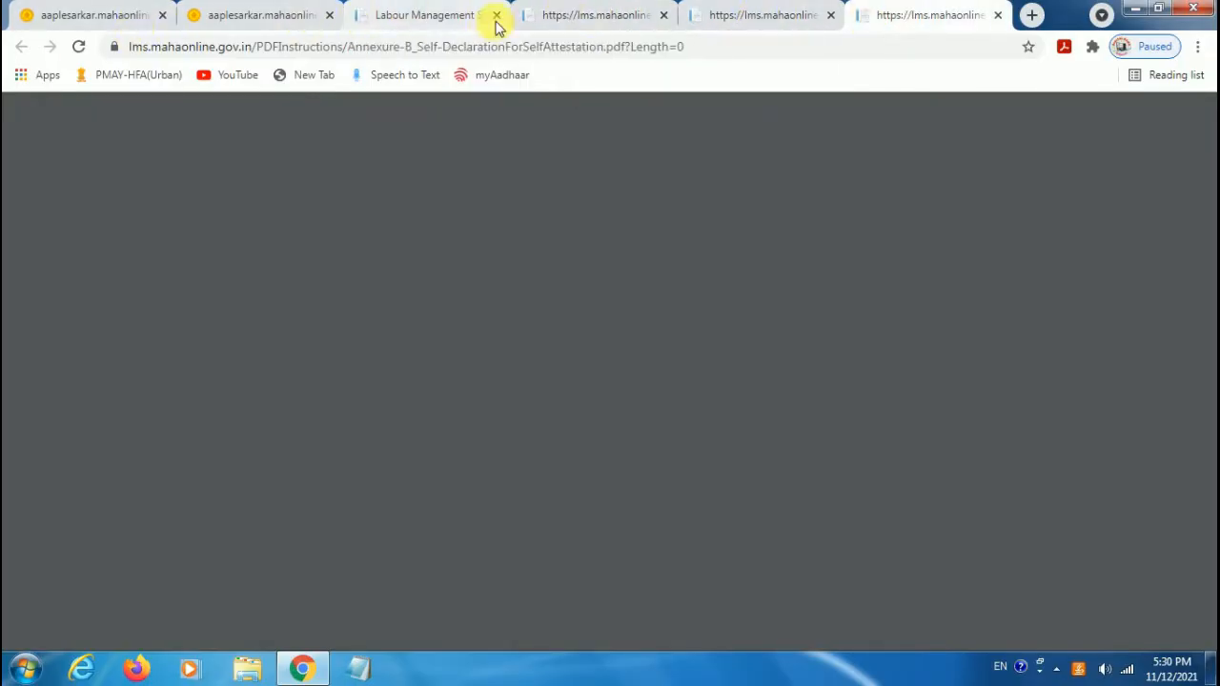
click(420, 16)
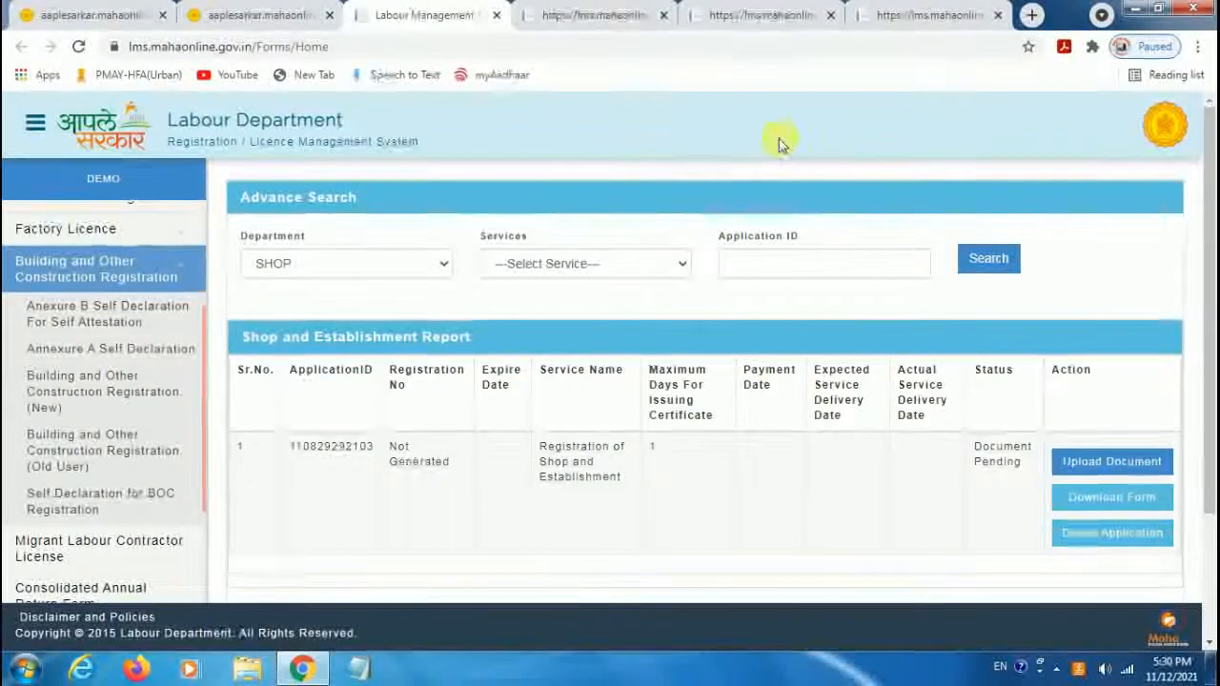
Read both pages of the Annexure-A self-declaration PDF, including the applicant details, place, date and signature fields
click(748, 16)
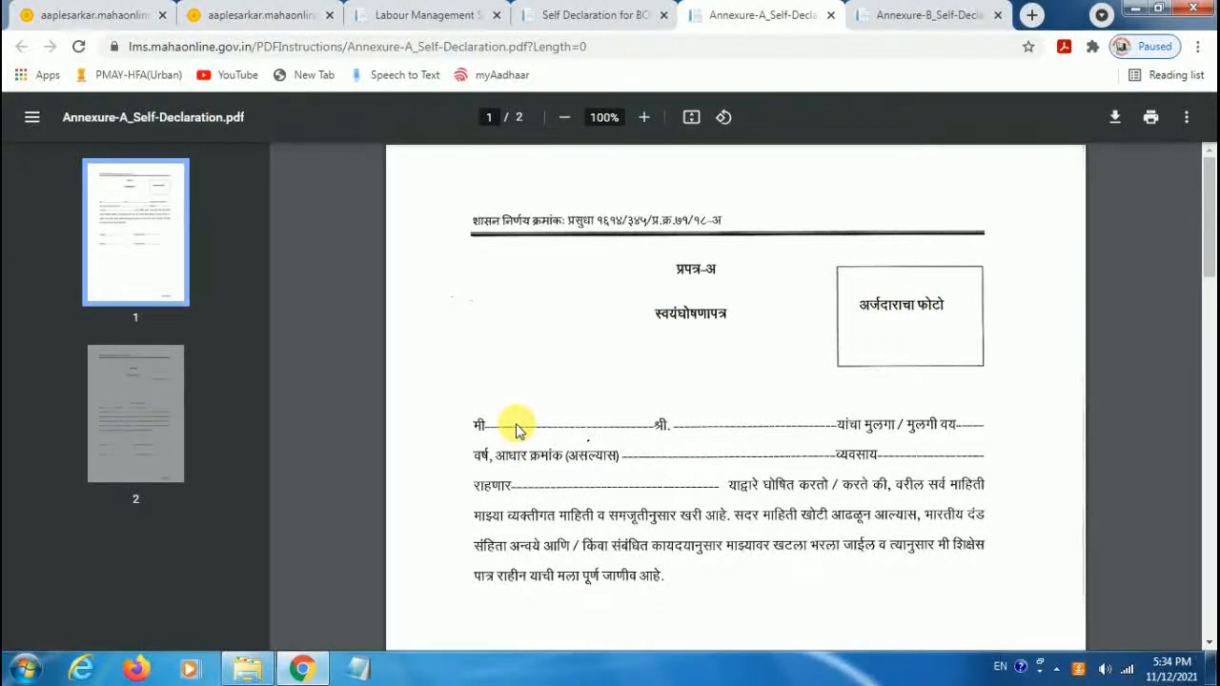
drag(1208, 229, 1191, 512)
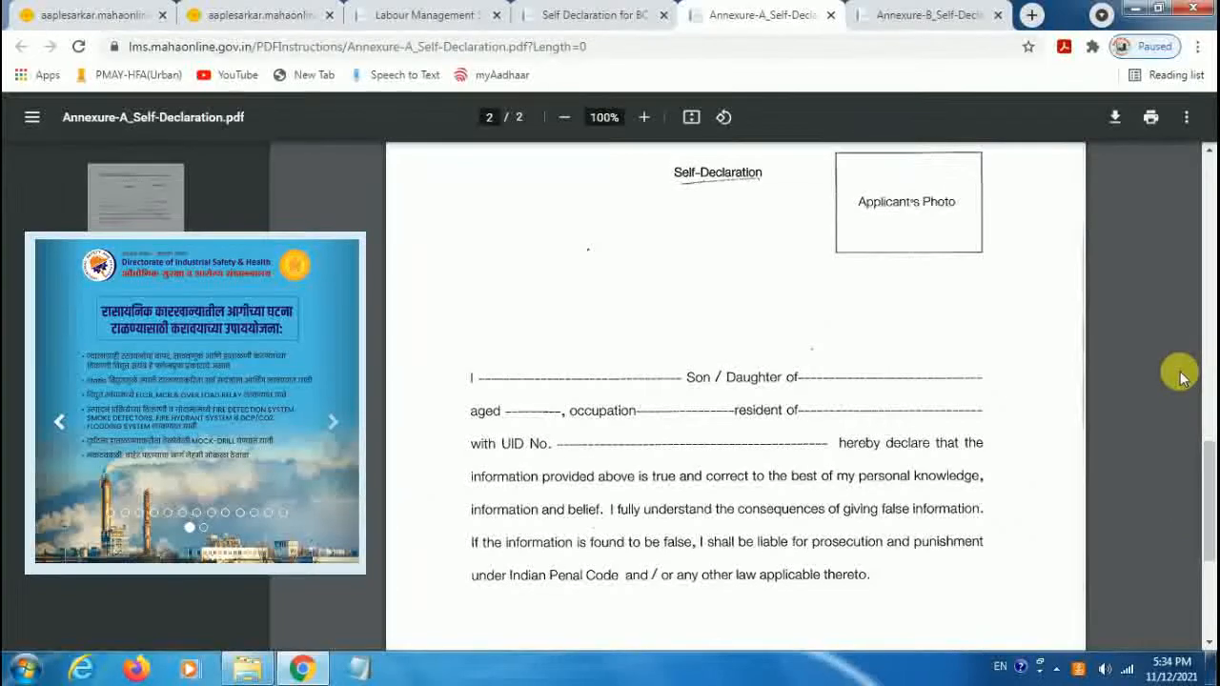
scroll(1209, 464, up, 1)
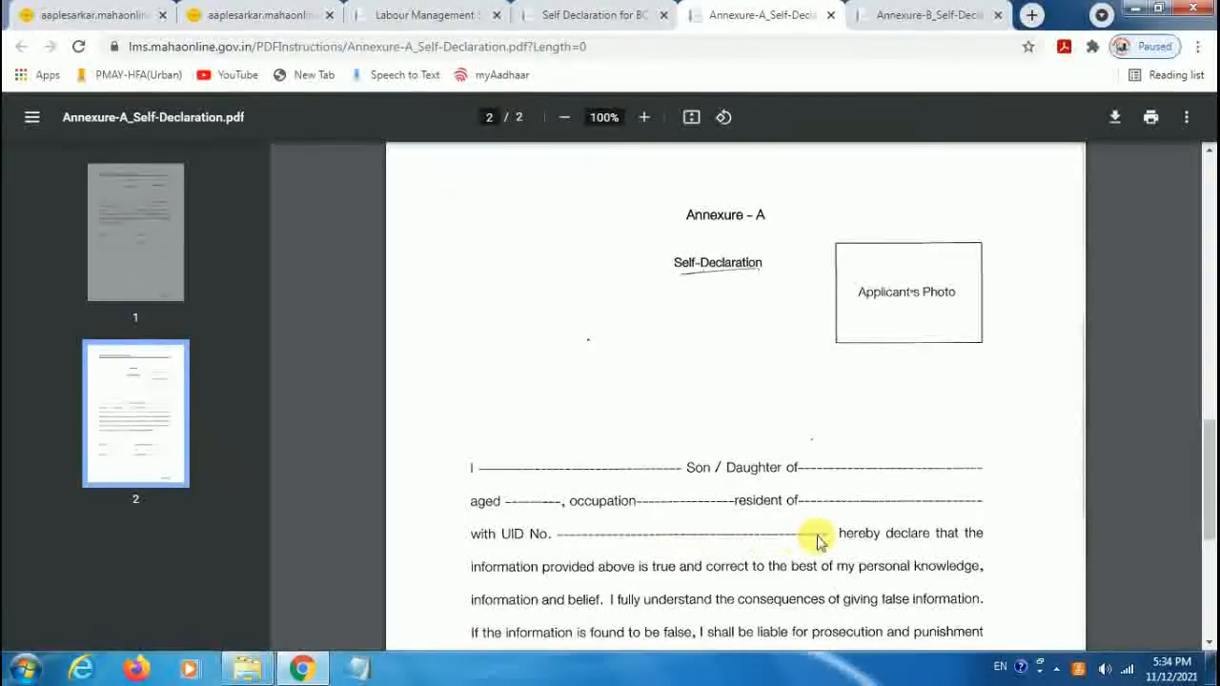
drag(1209, 454, 1207, 508)
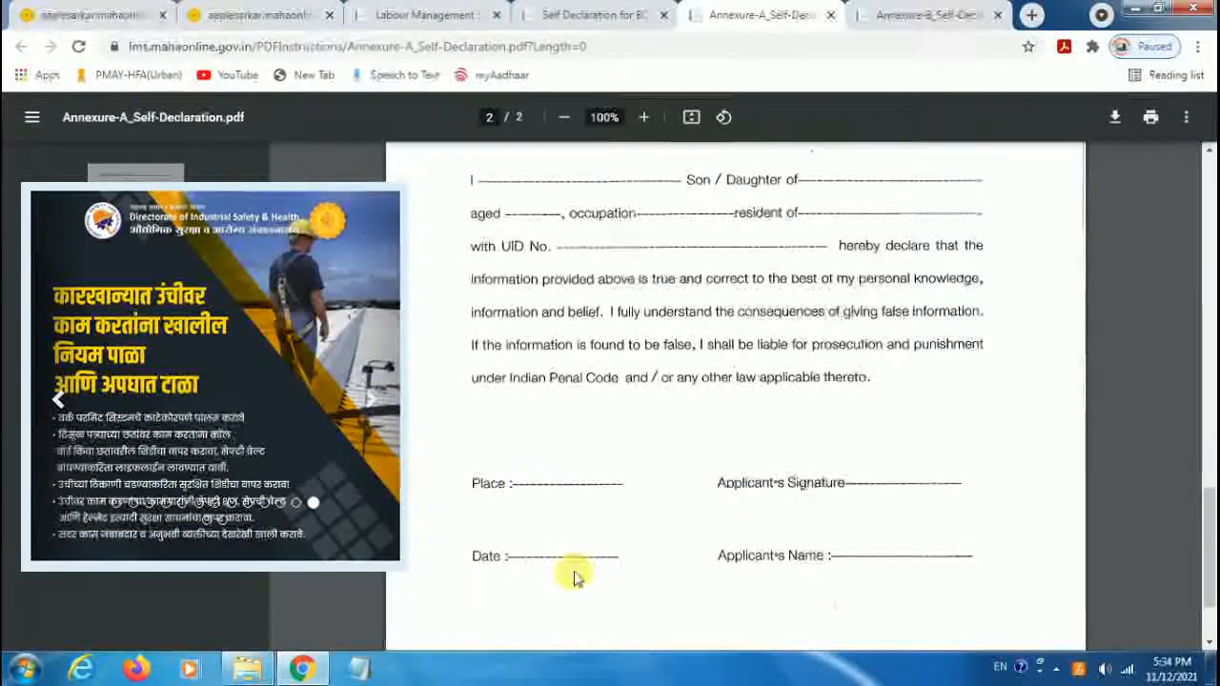
Read both pages of the Annexure-B self-declaration for self-attestation PDF, including the applicant photo, details and signature fields
click(896, 17)
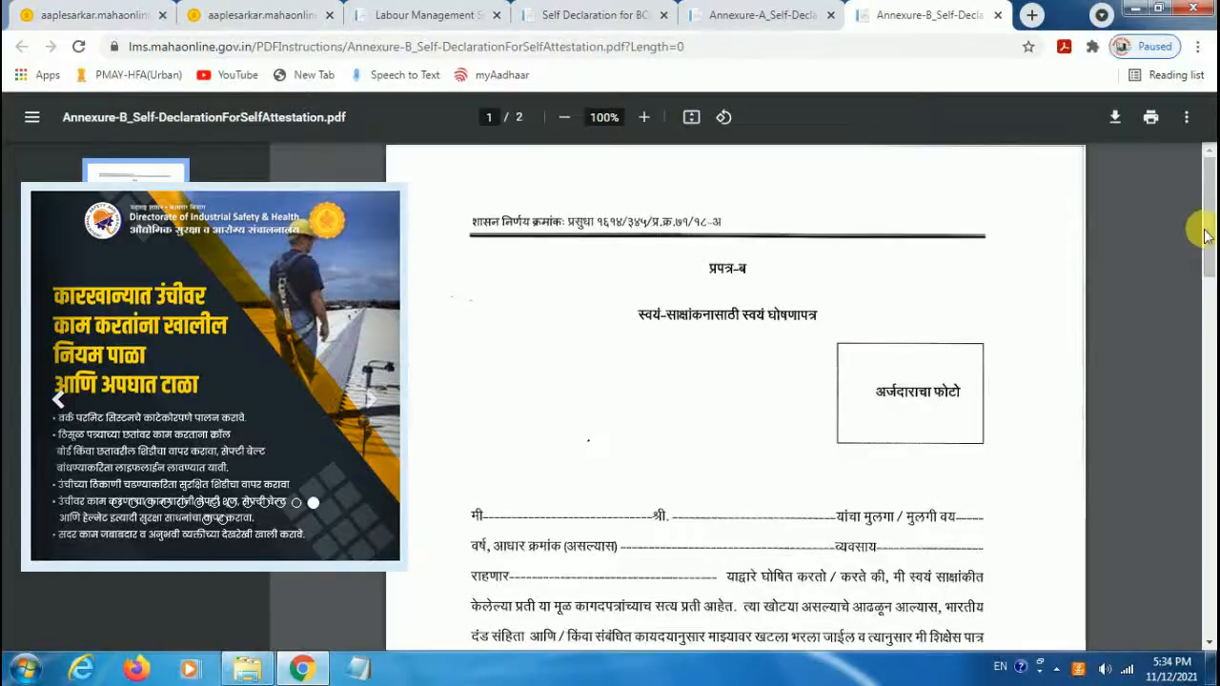
scroll(1206, 239, down, 2)
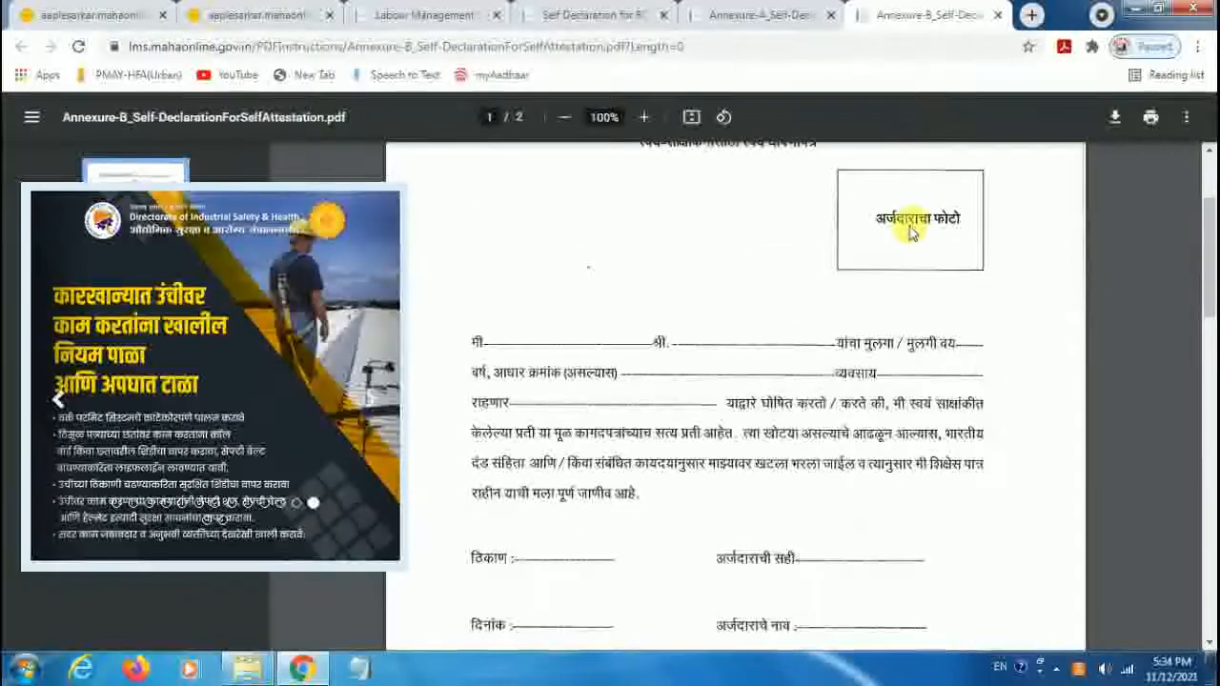
drag(1209, 256, 1211, 496)
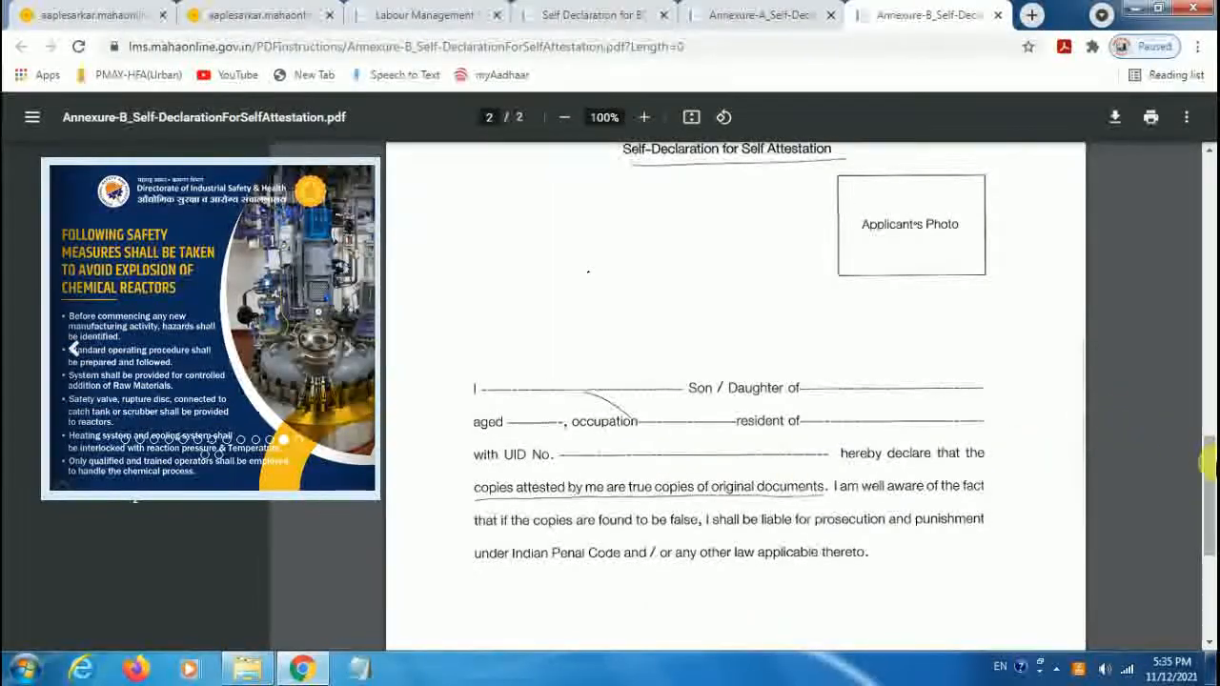
drag(1209, 467, 1207, 390)
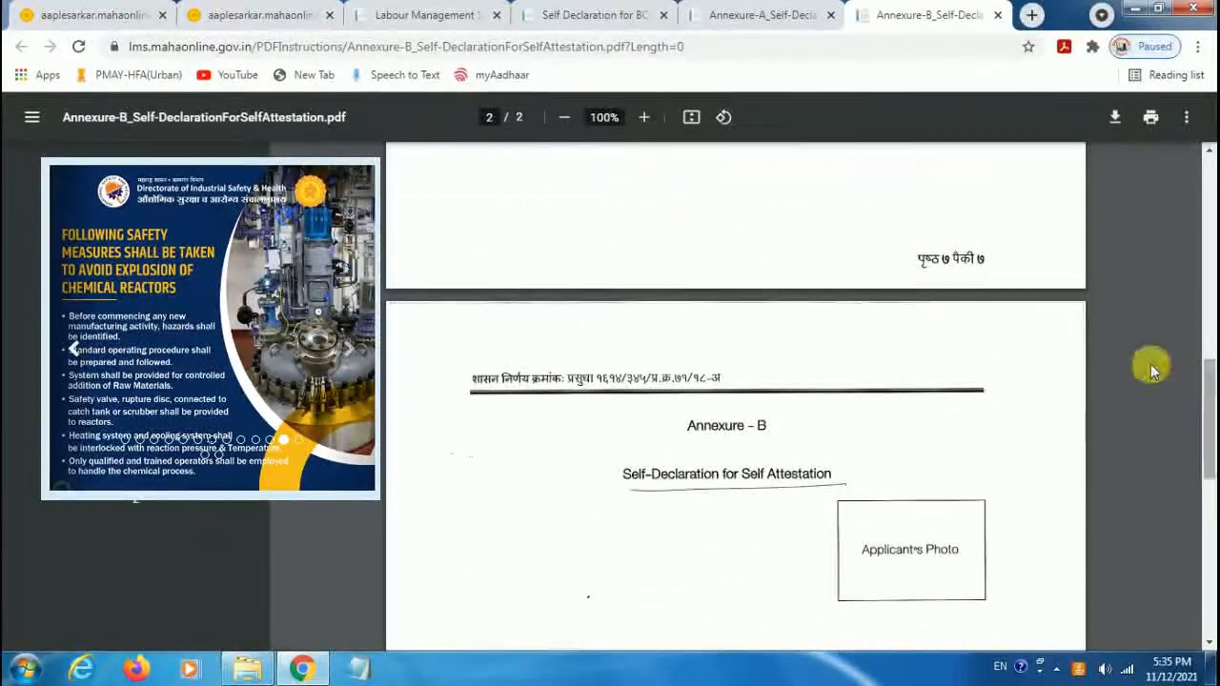
Recheck the Annexure-A and Annexure-B forms and read through the Self Declaration for BOC Registration PDF
click(758, 15)
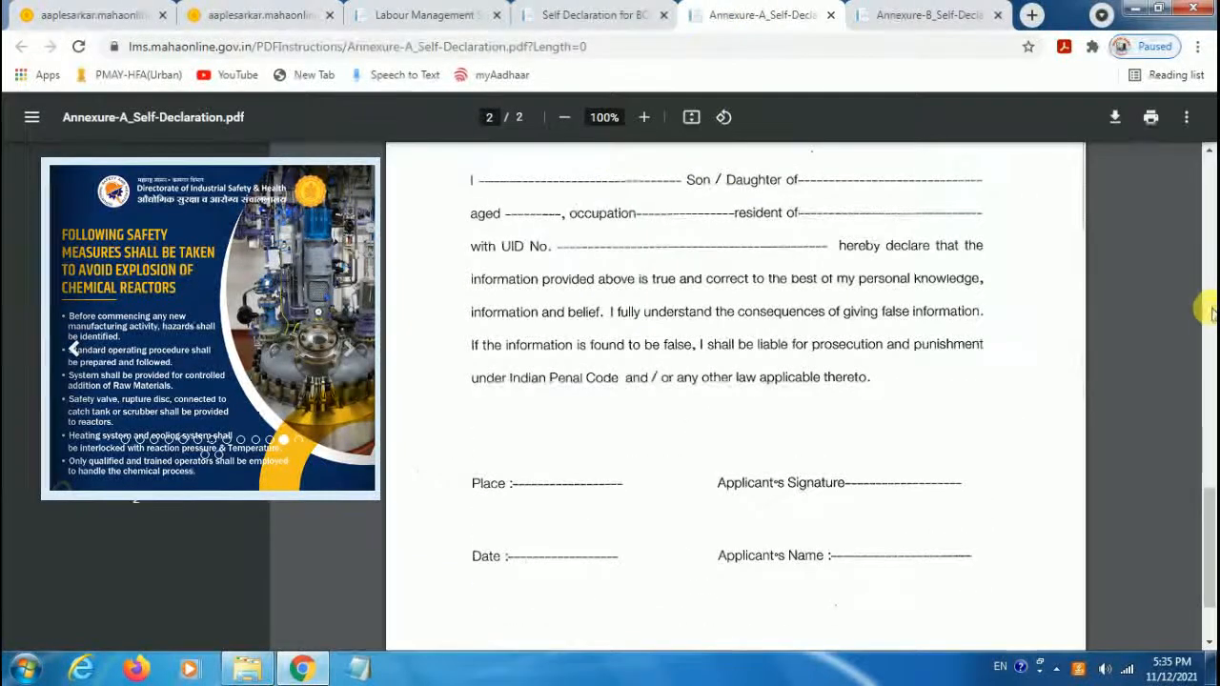
mouse_move(1207, 496)
mouse_down()
mouse_move(1209, 464)
mouse_move(1207, 492)
mouse_up()
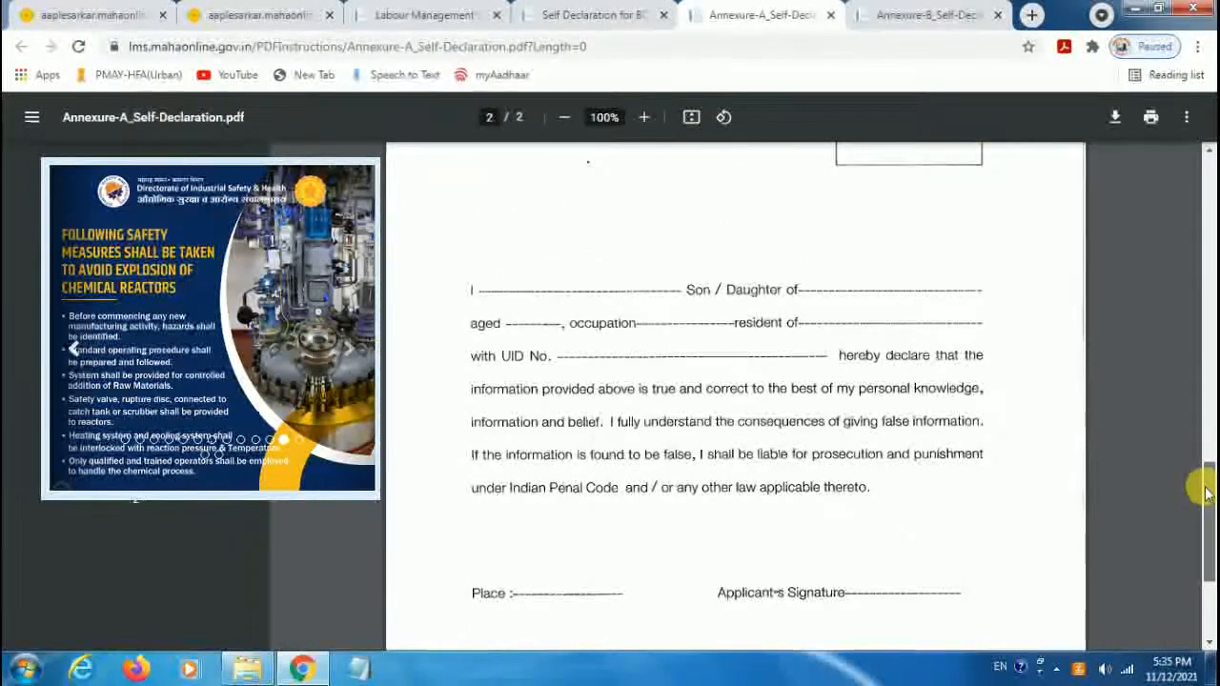
click(925, 15)
mouse_move(1207, 409)
mouse_down()
mouse_move(1207, 495)
mouse_move(1201, 373)
mouse_move(1166, 362)
mouse_up()
click(611, 14)
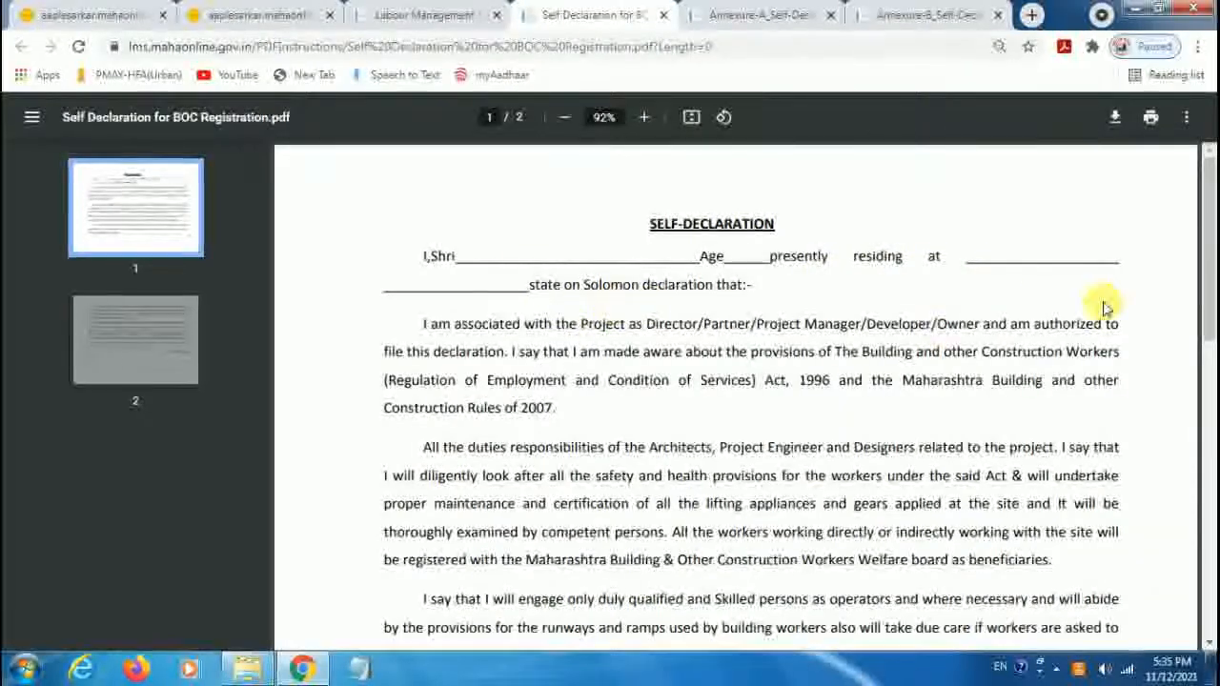
drag(1211, 273, 1210, 560)
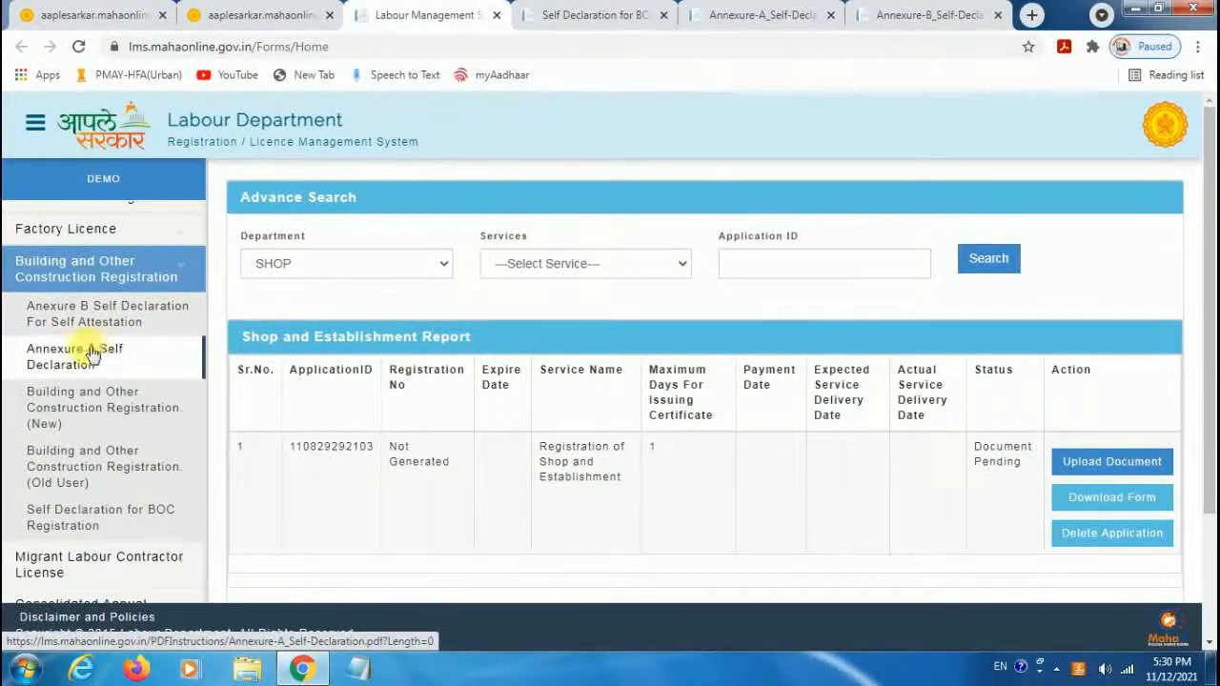
Open the new Building and Other Construction Registration form, set the division to Pune, and check the district and division choices
click(141, 404)
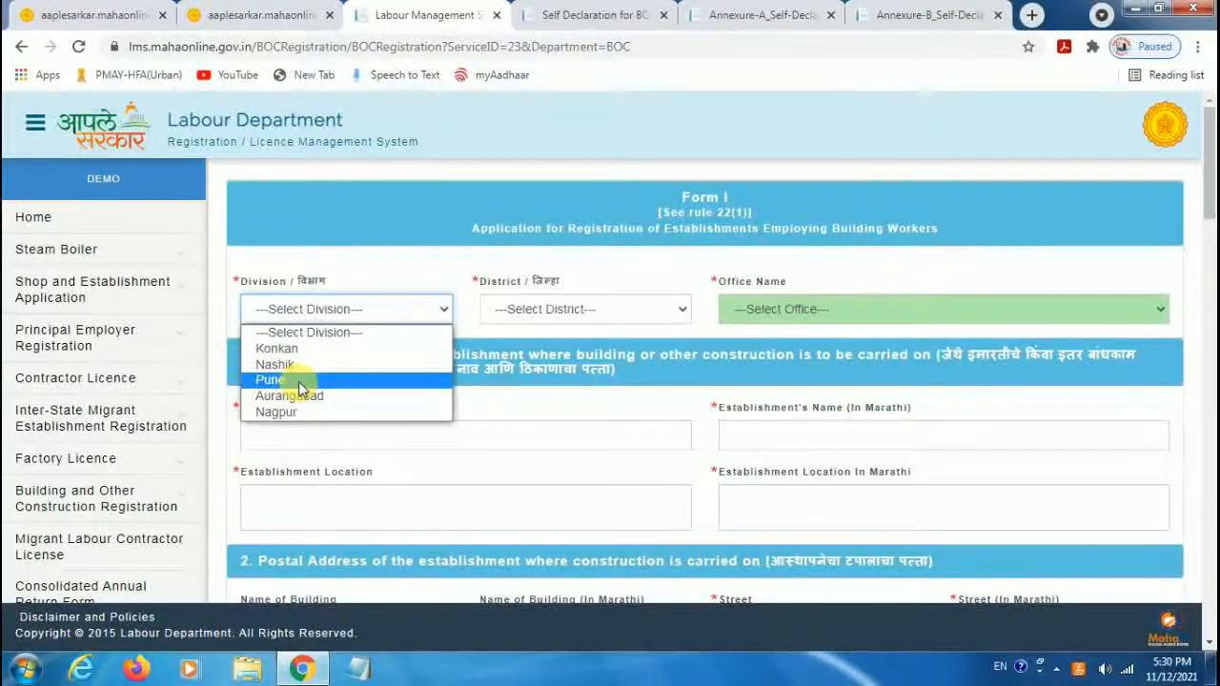
click(299, 381)
click(580, 313)
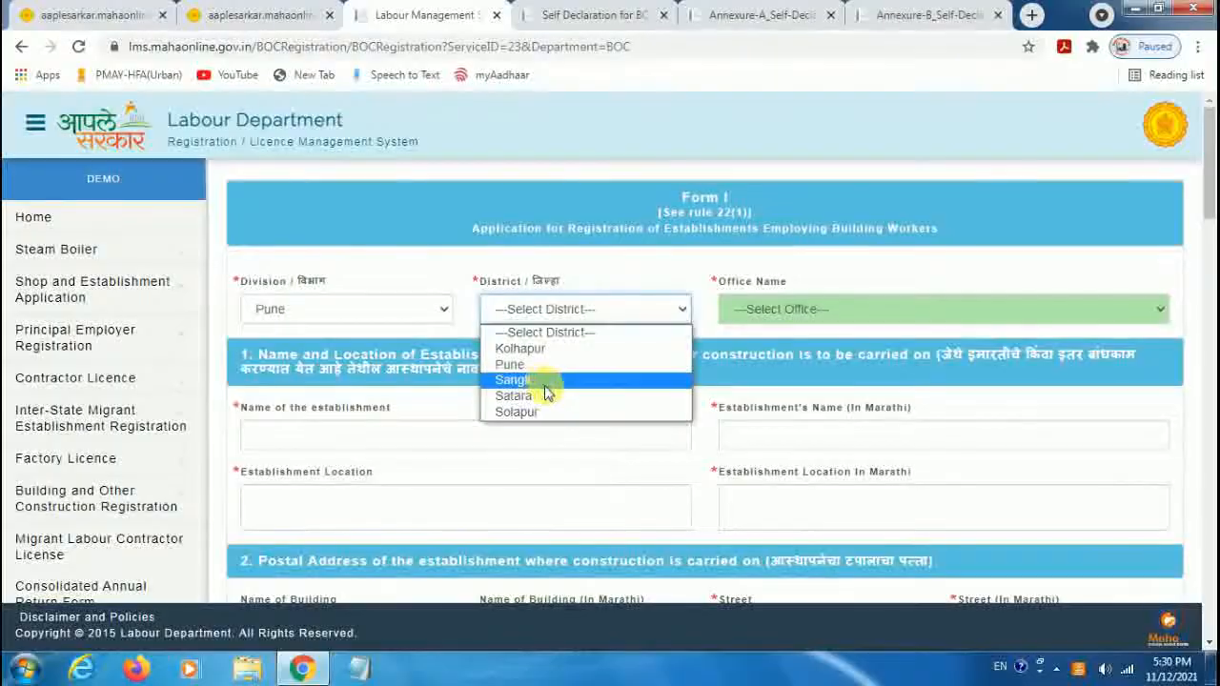
click(432, 314)
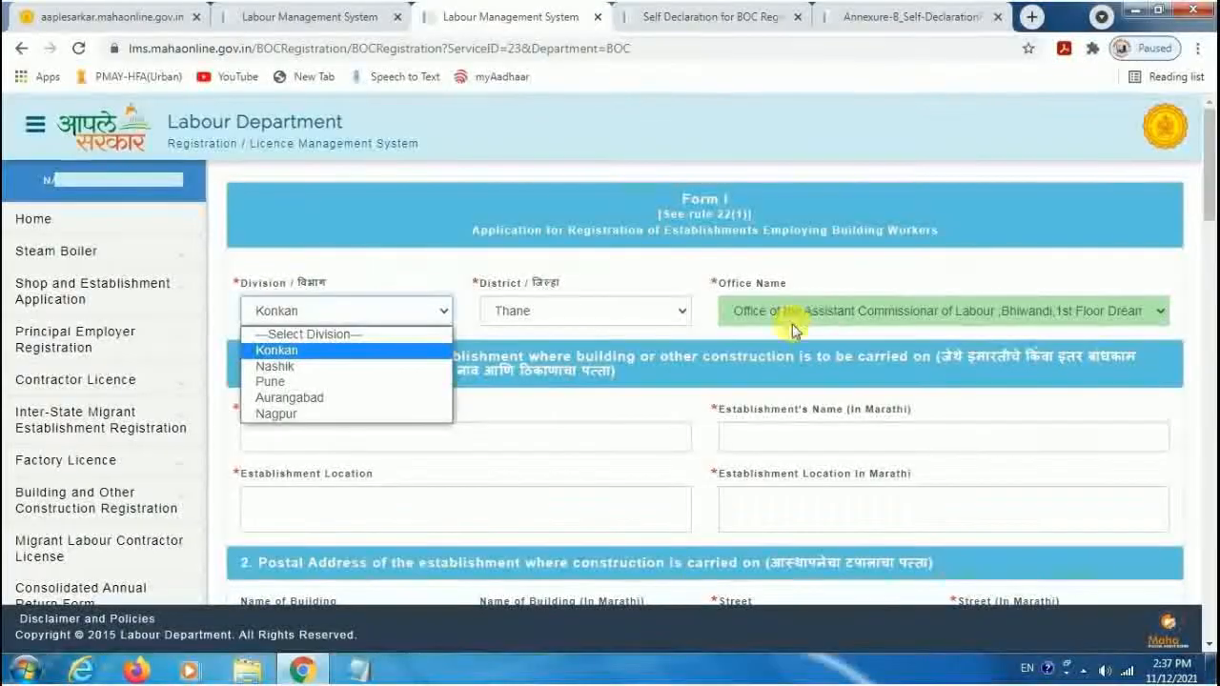
Review Form I's establishment address, manager details, nature of work, worker numbers, estimated dates and employer declaration sections
scroll(466, 429, down, 4)
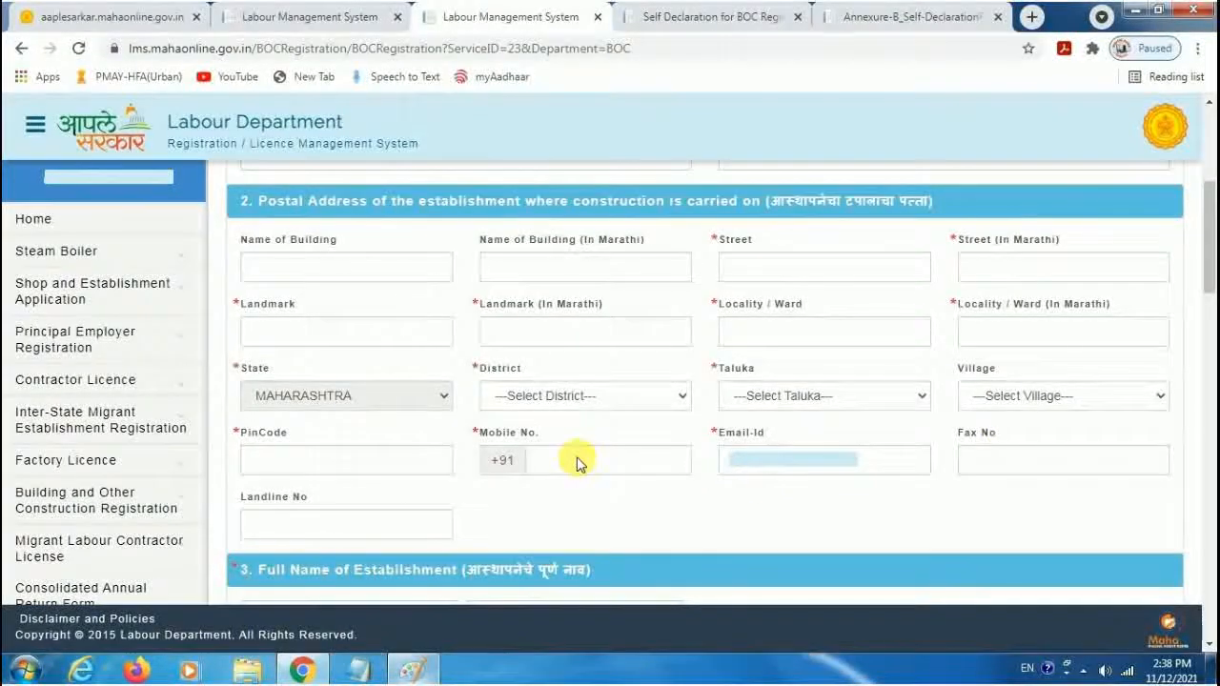
scroll(569, 459, down, 4)
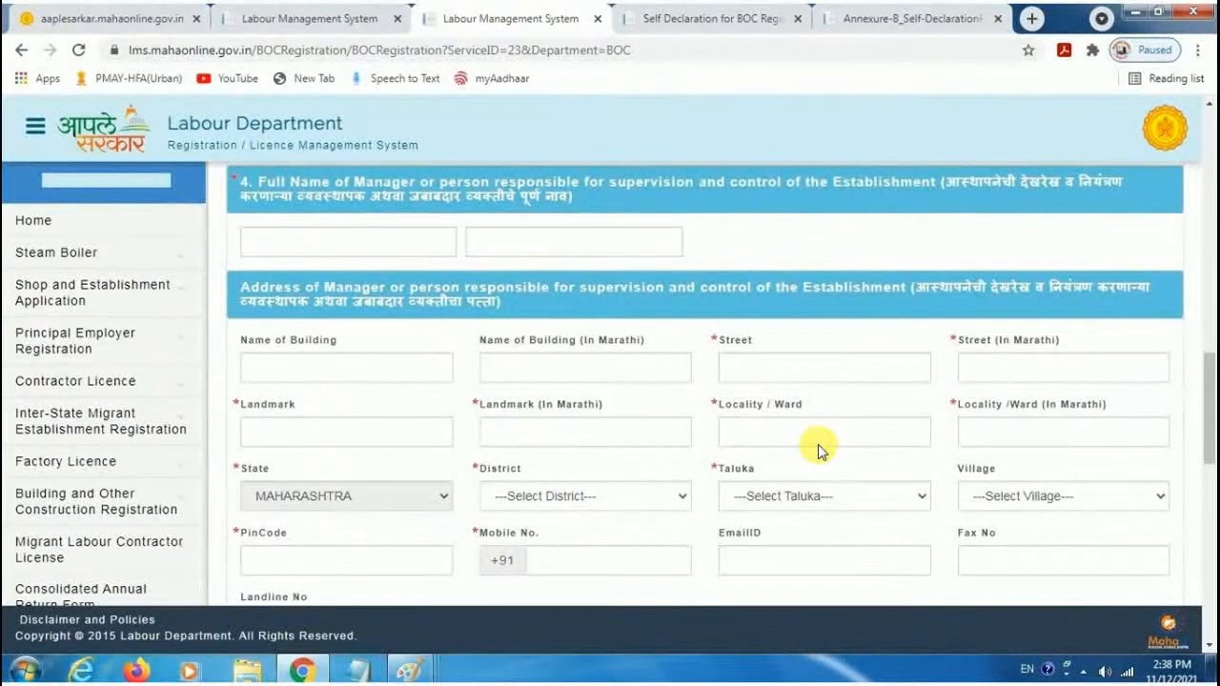
scroll(819, 450, down, 5)
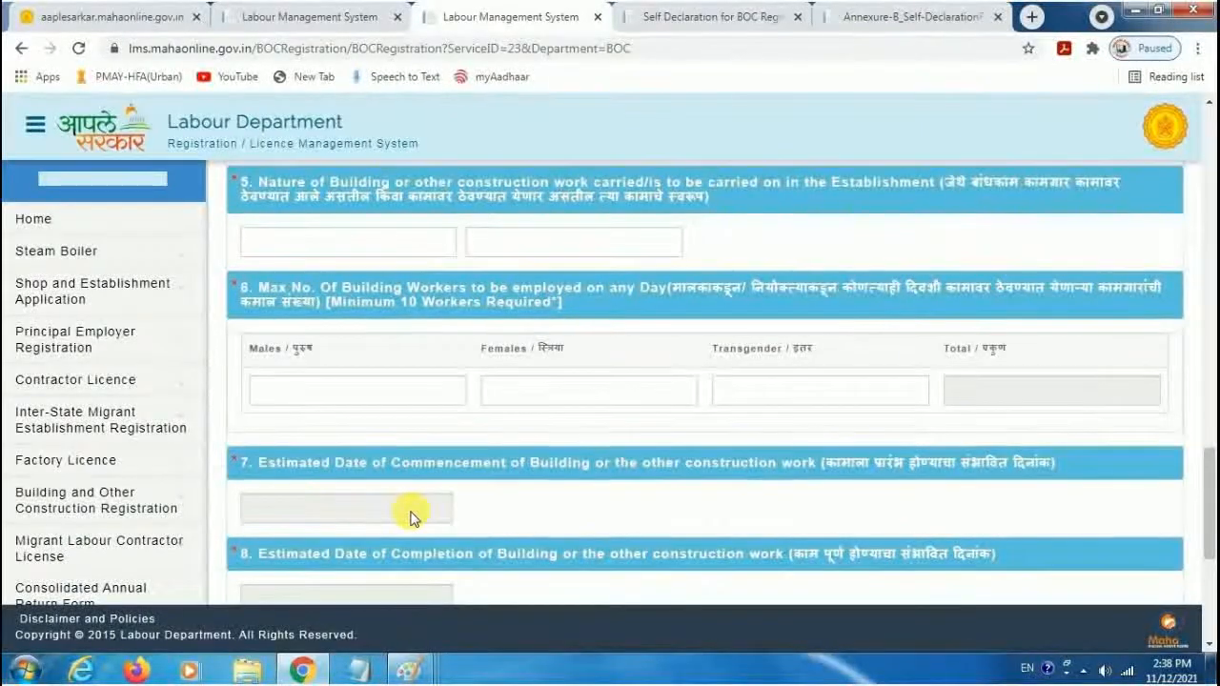
scroll(411, 517, down, 3)
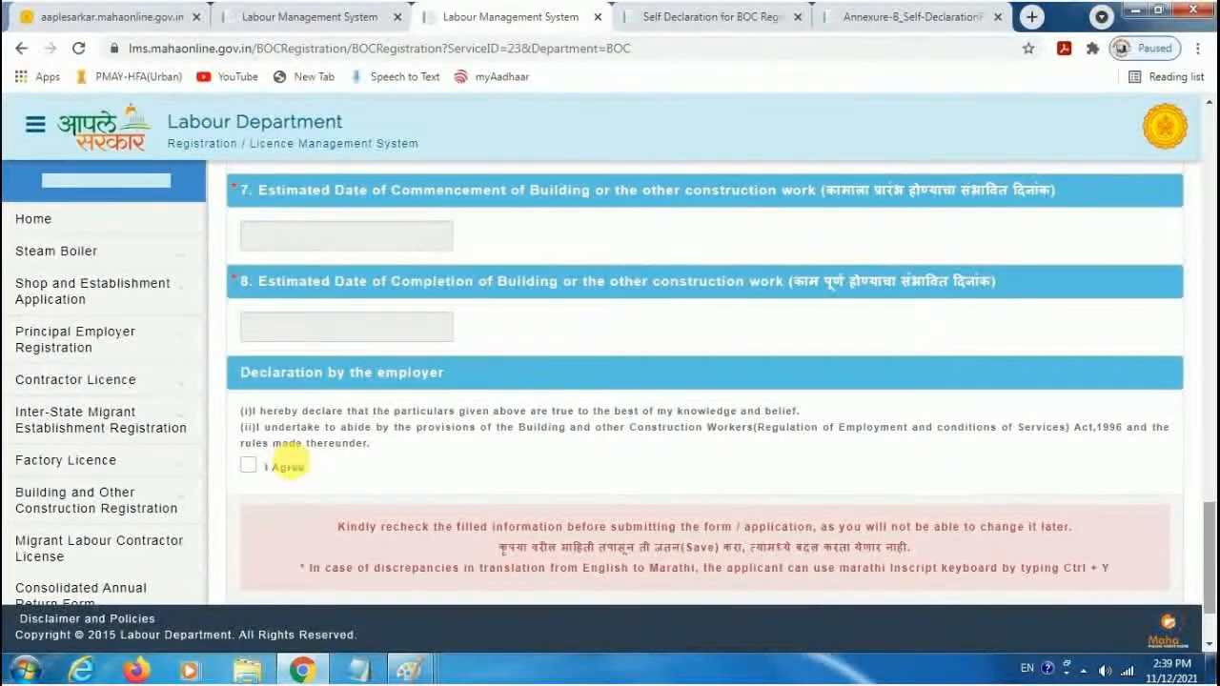
scroll(288, 466, down, 1)
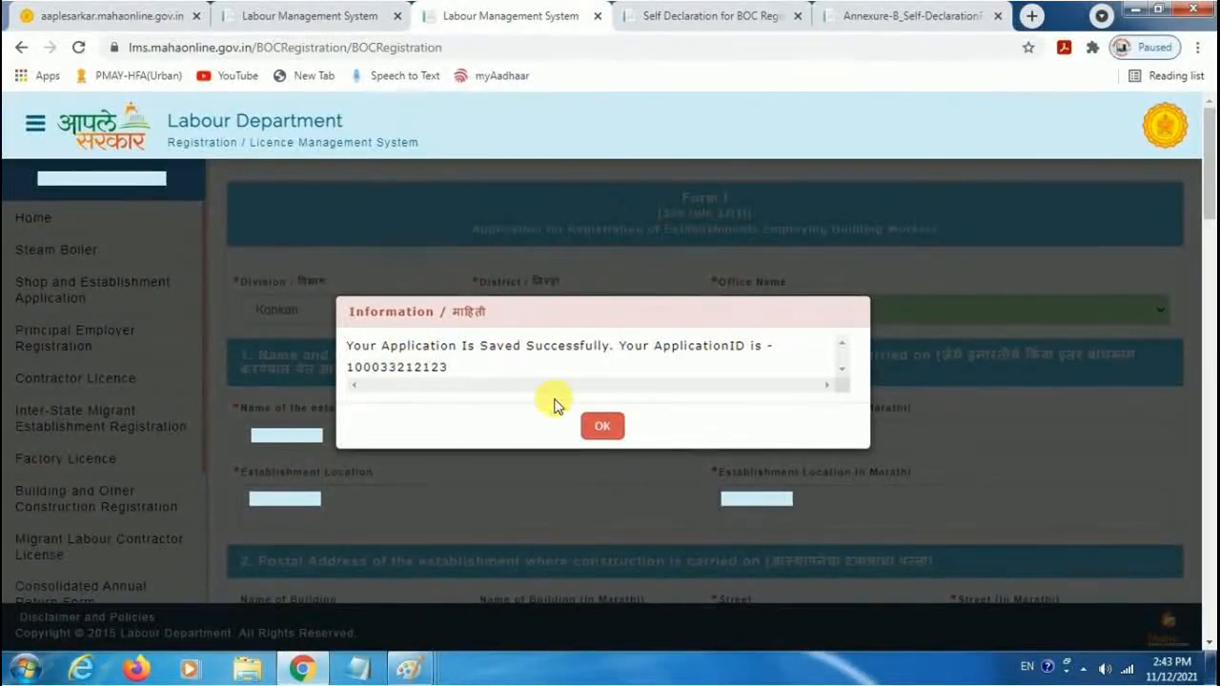
Acknowledge the saved application and open document upload for the Building and Other Construction Registration entry in the BOC Report
click(603, 426)
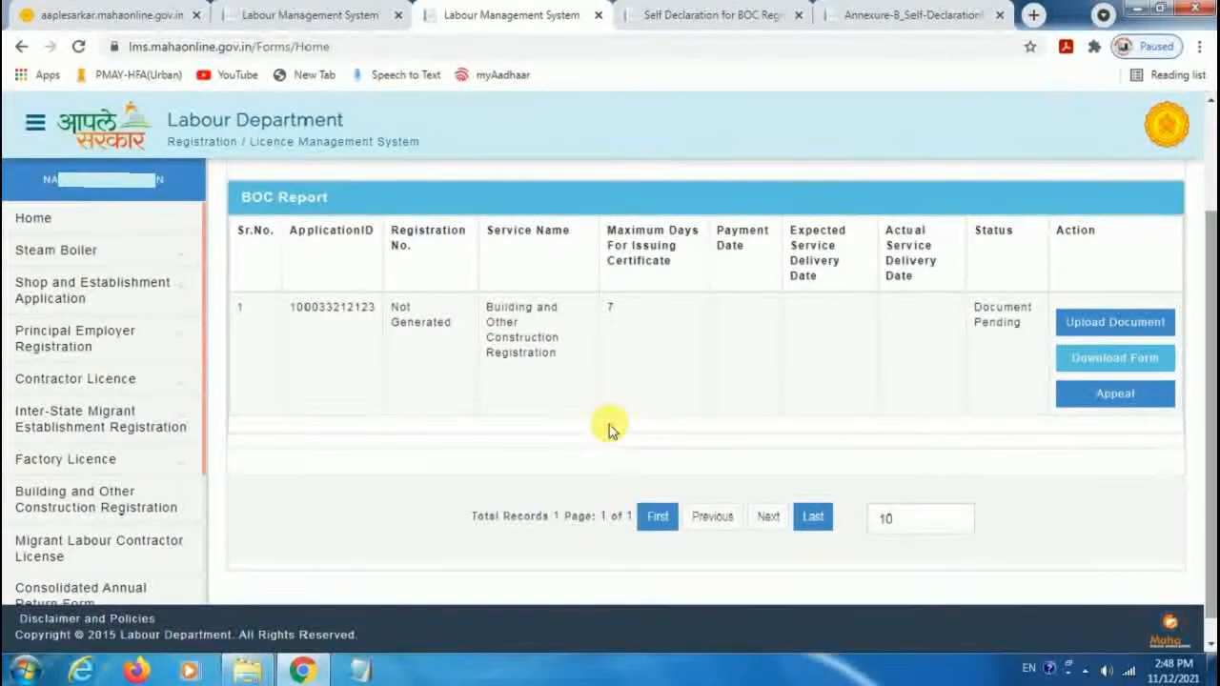
click(1086, 335)
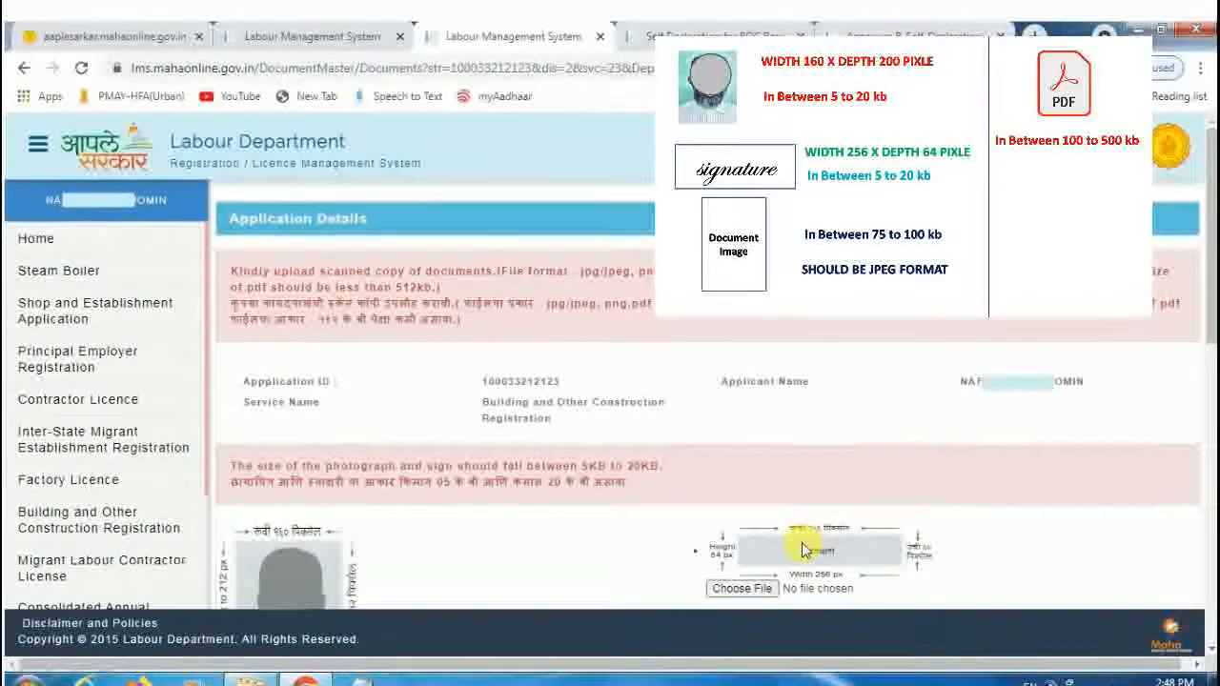
Go through the ID proof, compulsory and other document sections, submit the documents, and review the fee breakdown for online payment
scroll(804, 551, down, 4)
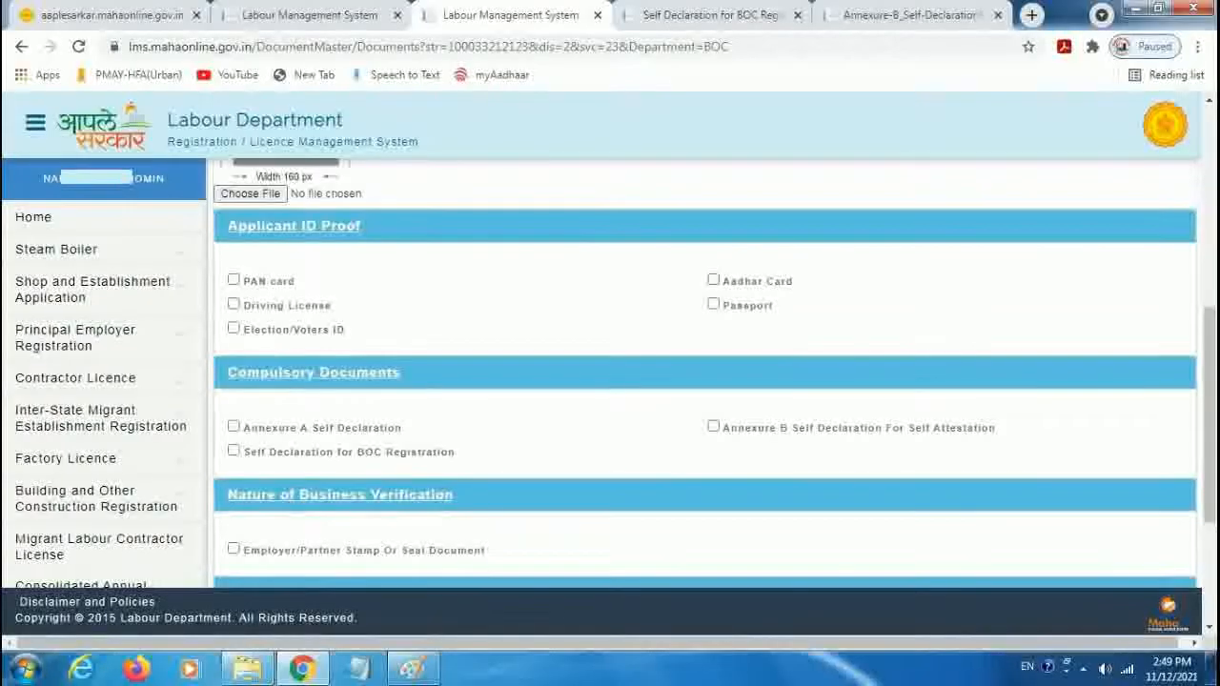
scroll(516, 558, down, 3)
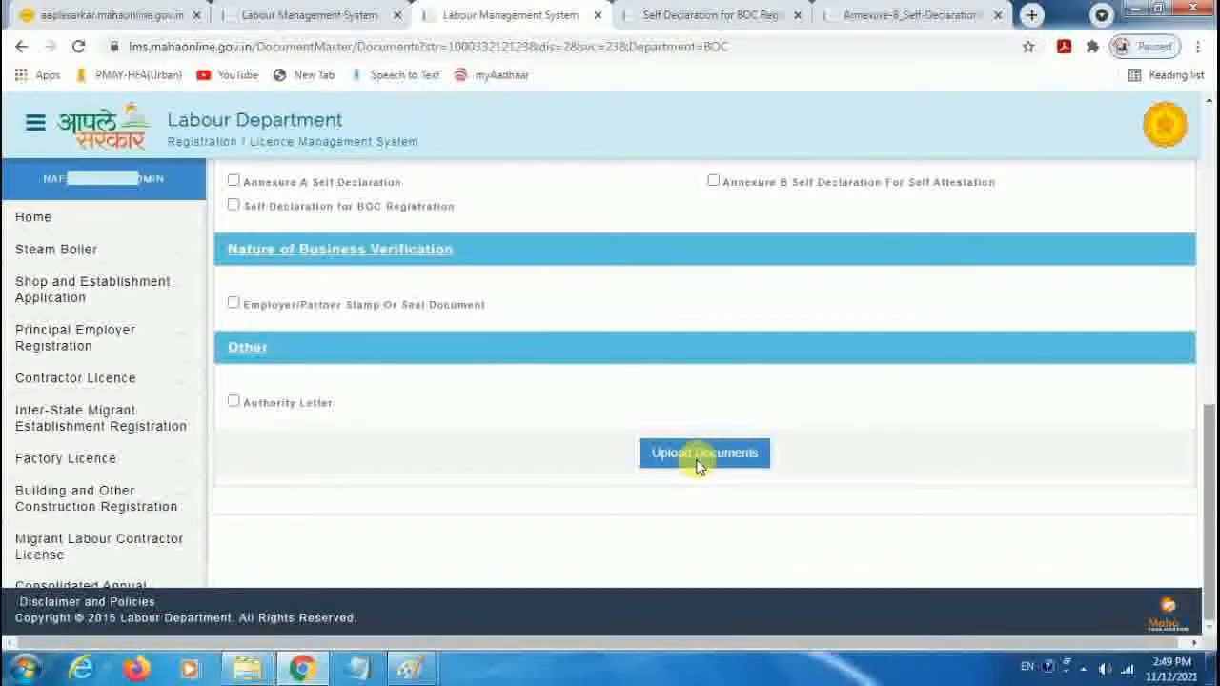
click(697, 458)
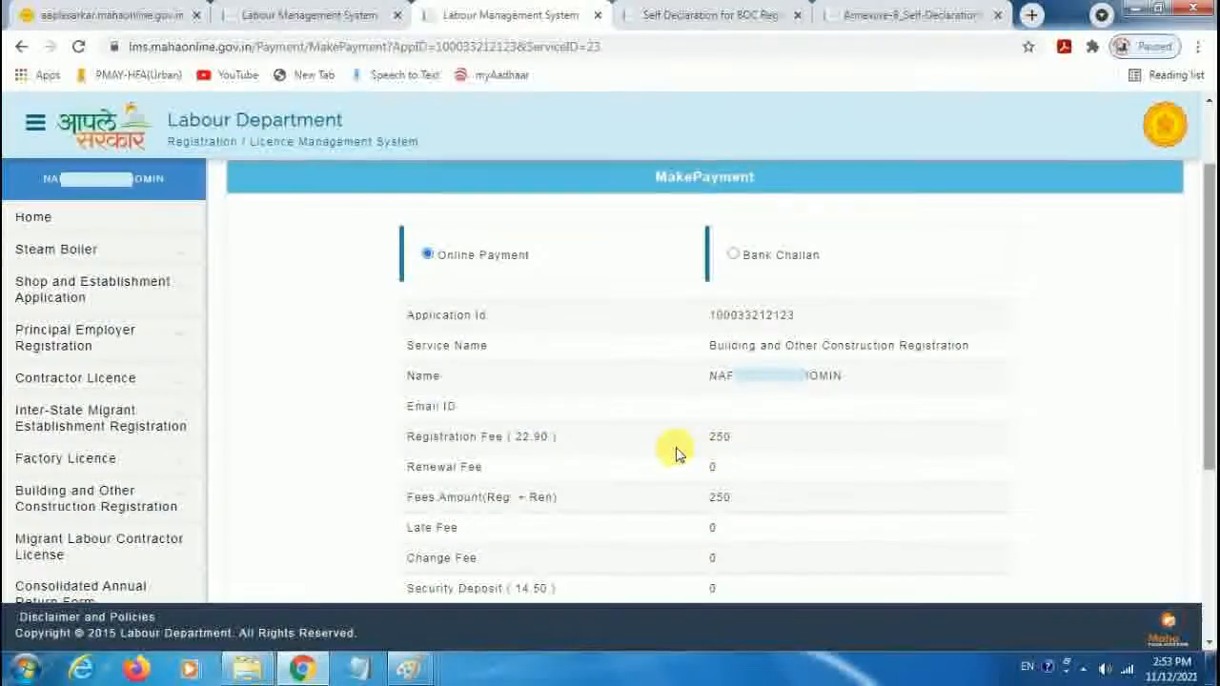
scroll(774, 519, down, 4)
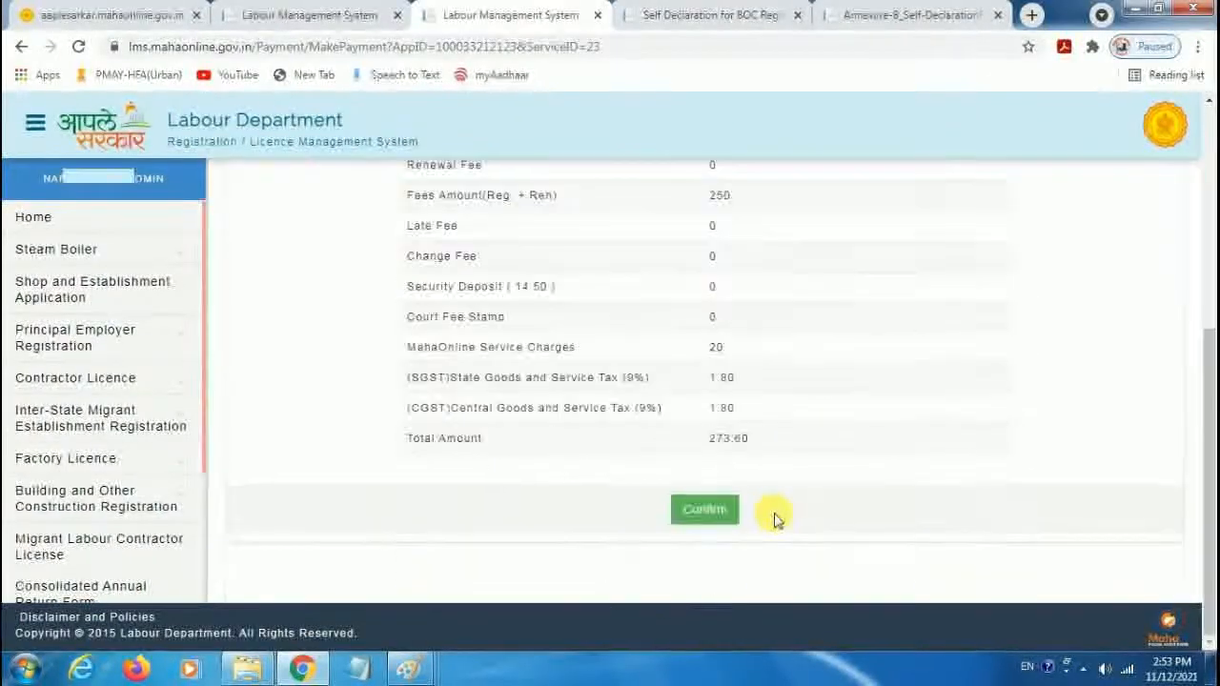